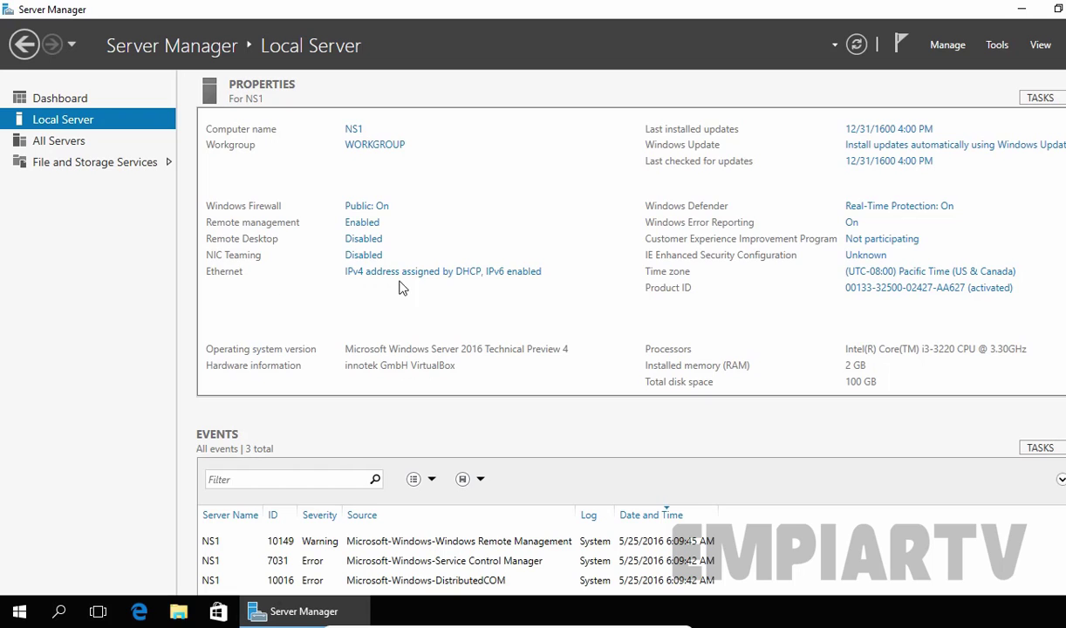
Open the Ethernet adapter's Internet Protocol Version 4 (TCP/IPv4) properties.
click(472, 276)
click(210, 171)
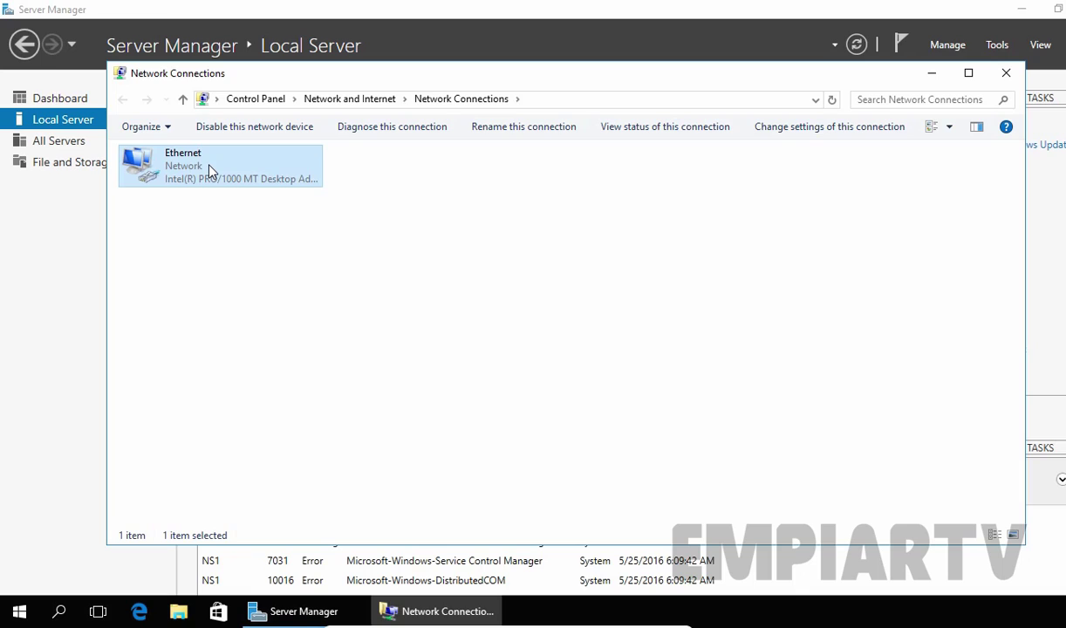
right_click(209, 171)
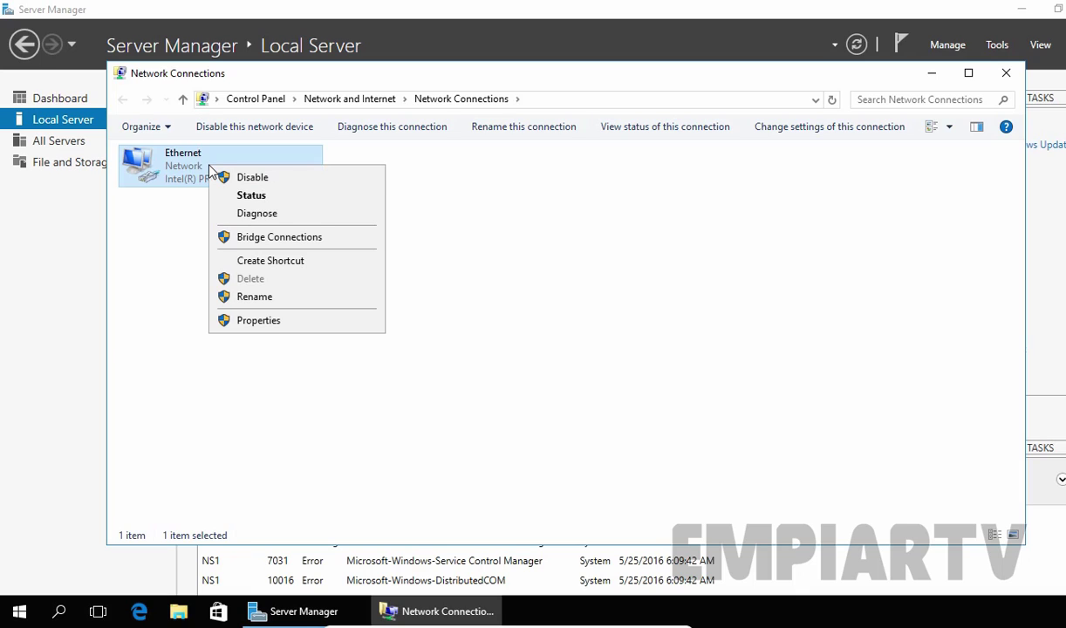
click(257, 318)
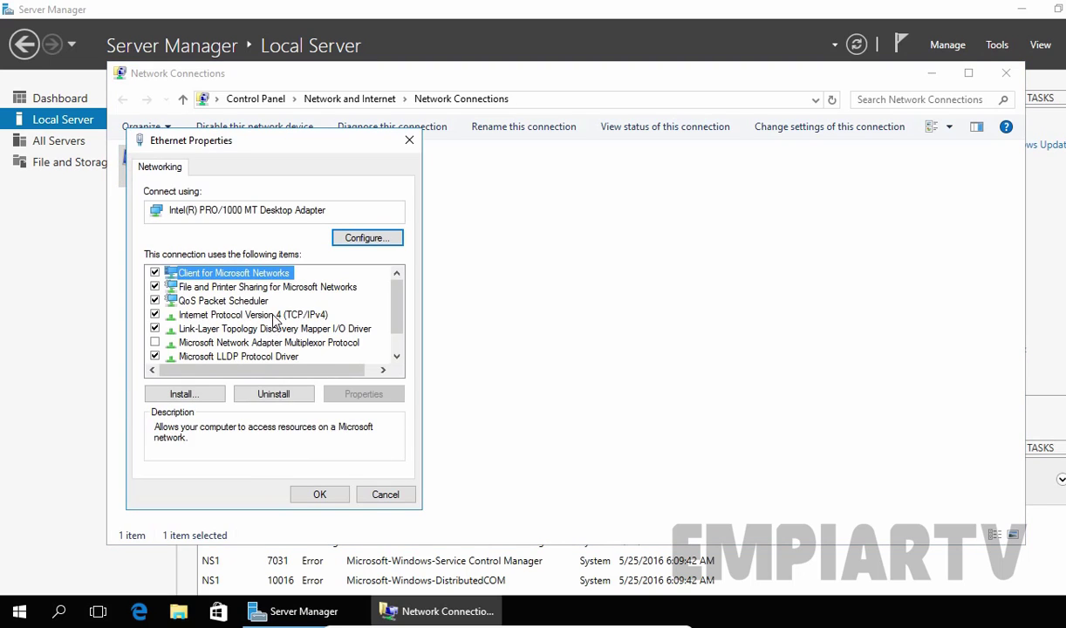
click(261, 314)
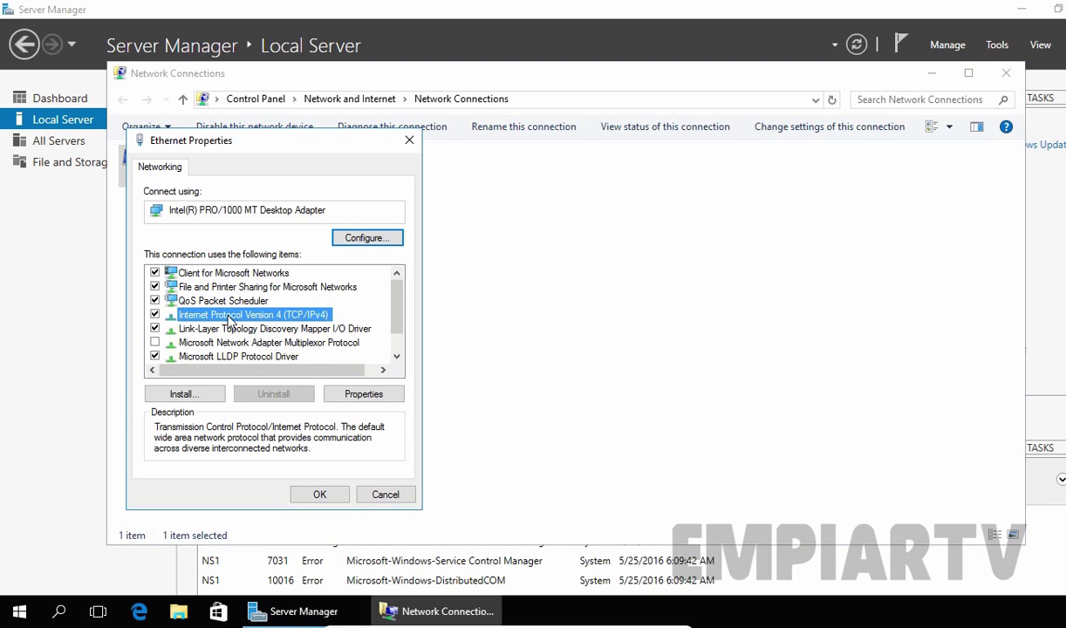
click(364, 394)
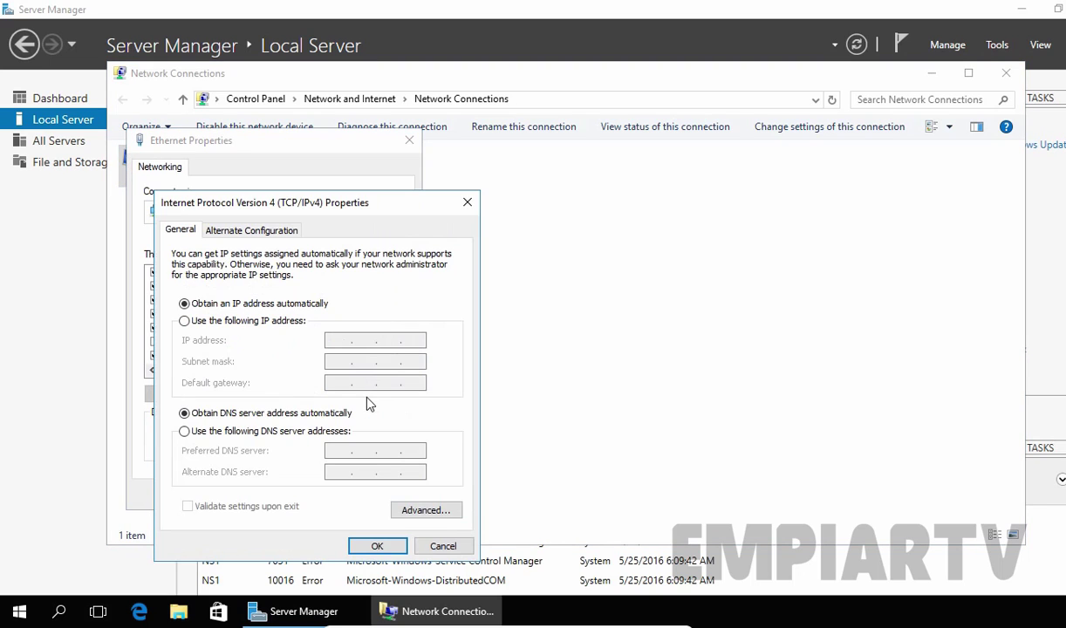
Set static IP 192.168.1.1, mask 255.255.255.0 and preferred DNS 192.168.1.1.
click(201, 322)
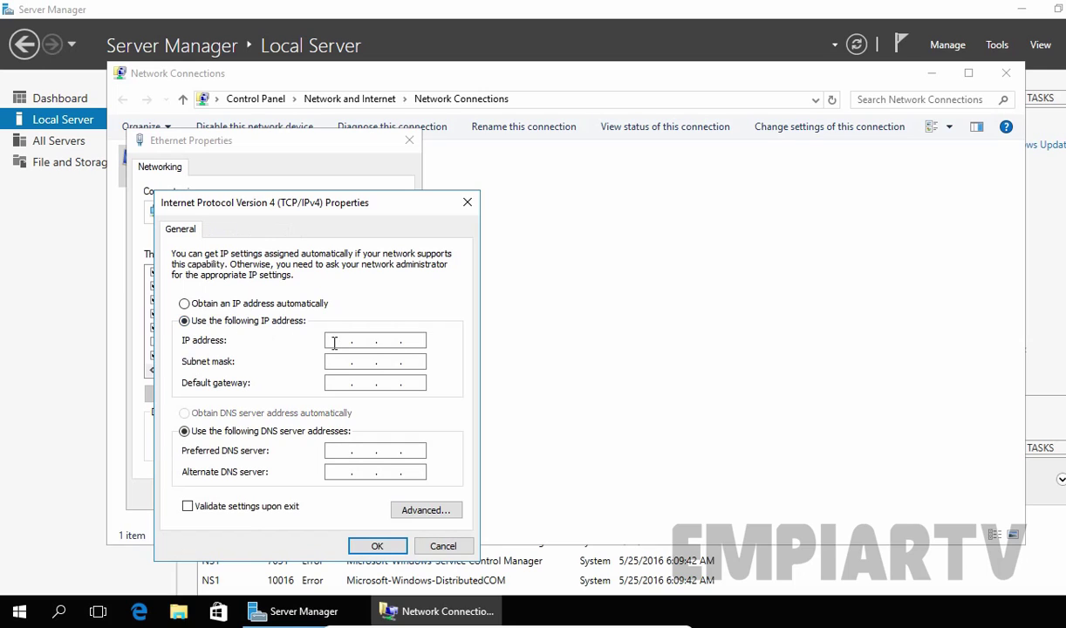
click(334, 343)
text(192.168.1.1)
click(332, 361)
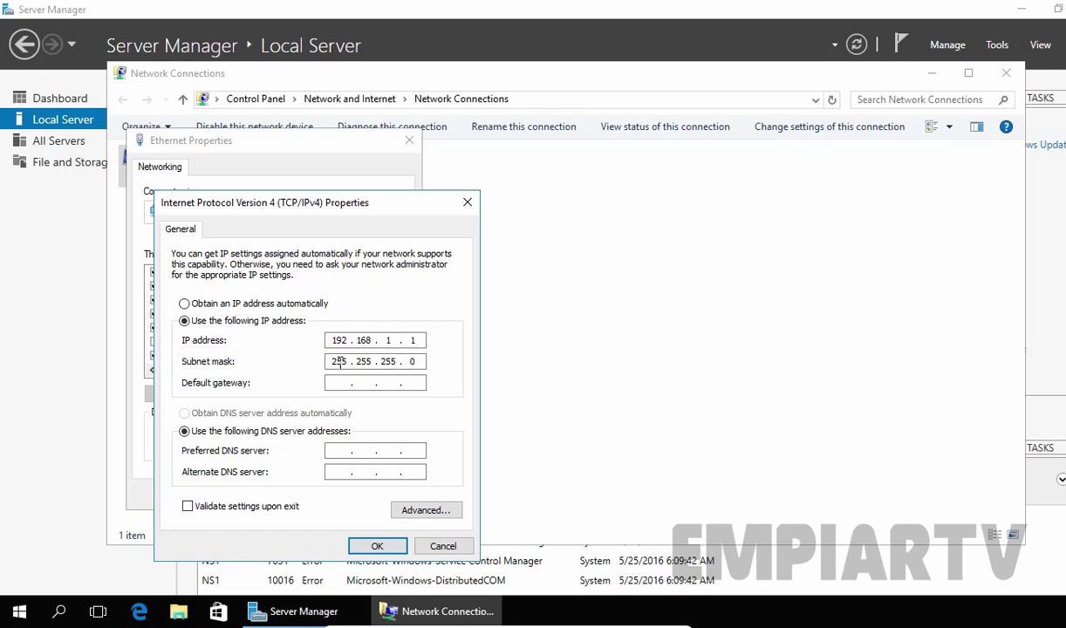
click(336, 451)
text(192.168.1.1)
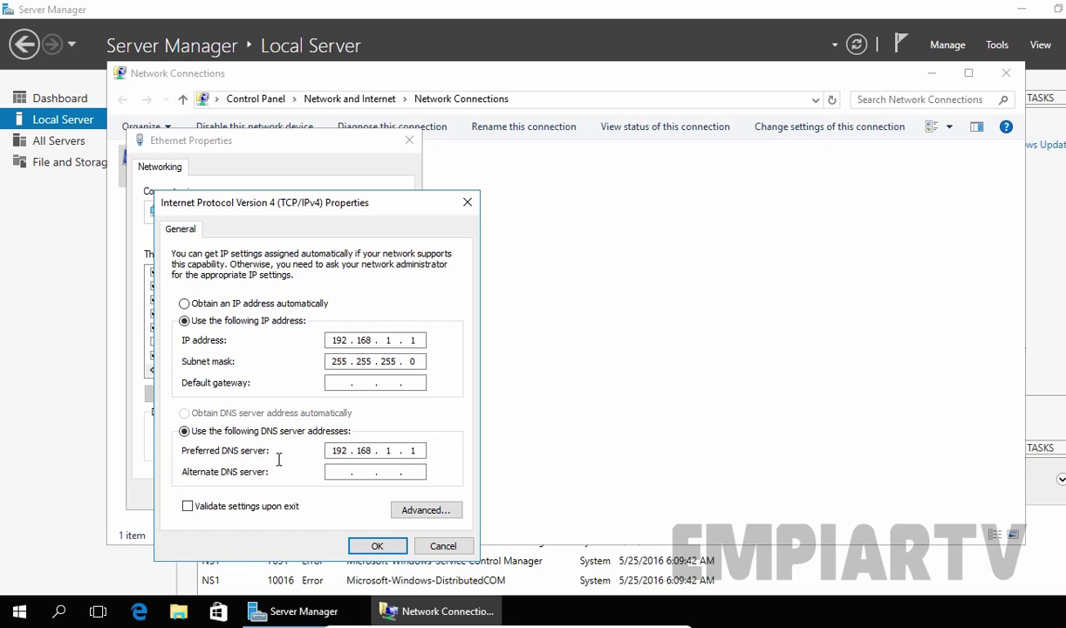
click(367, 545)
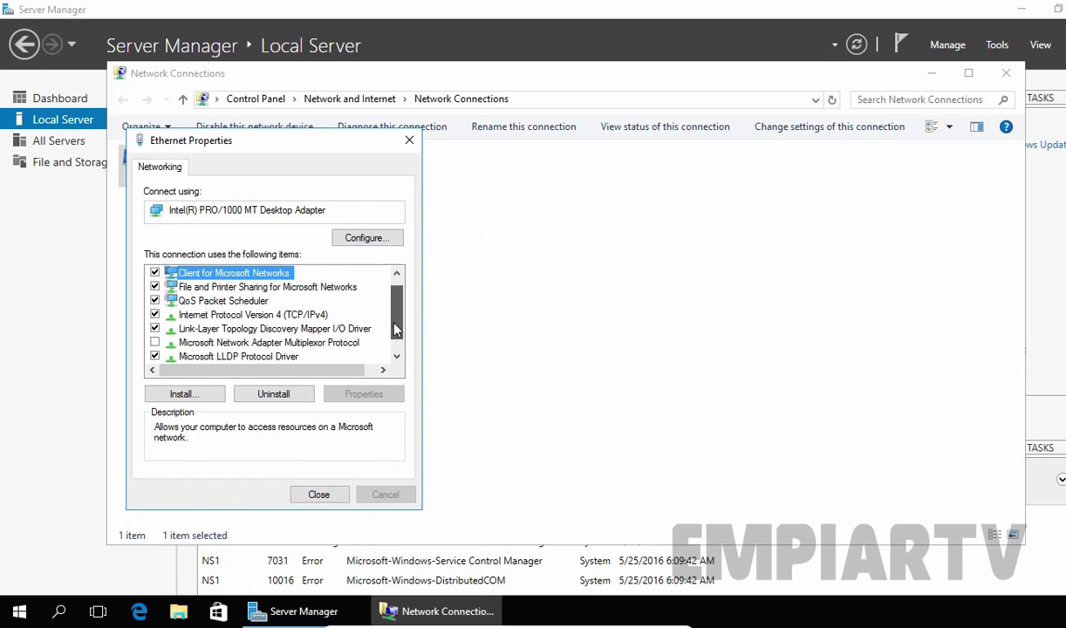
Disable IPv6 on the Ethernet connection and close its properties.
scroll(397, 349, down, 1)
click(291, 349)
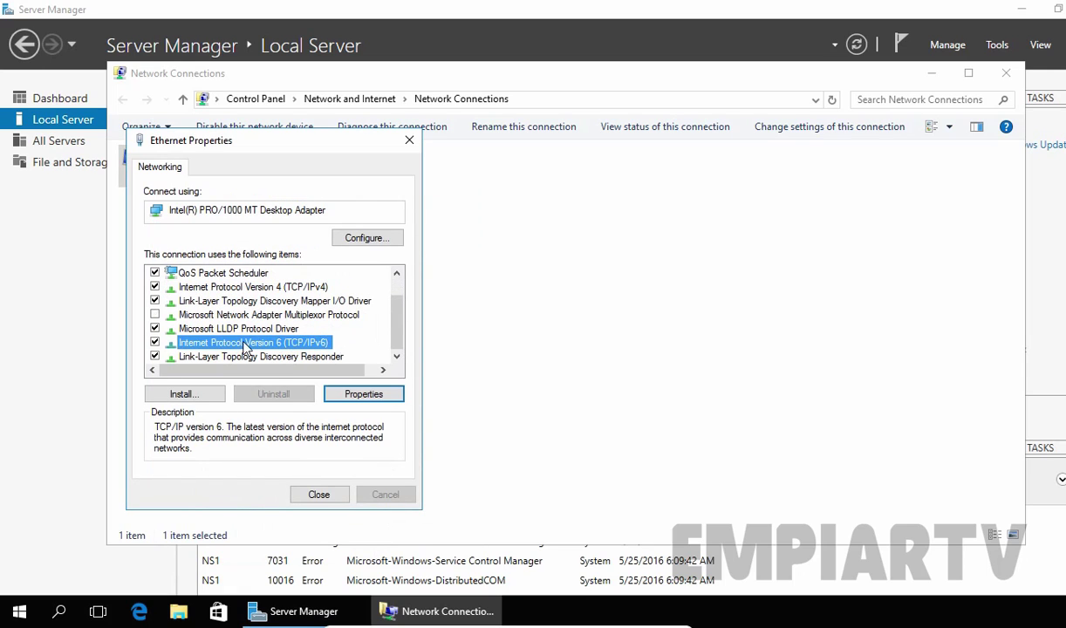
click(154, 343)
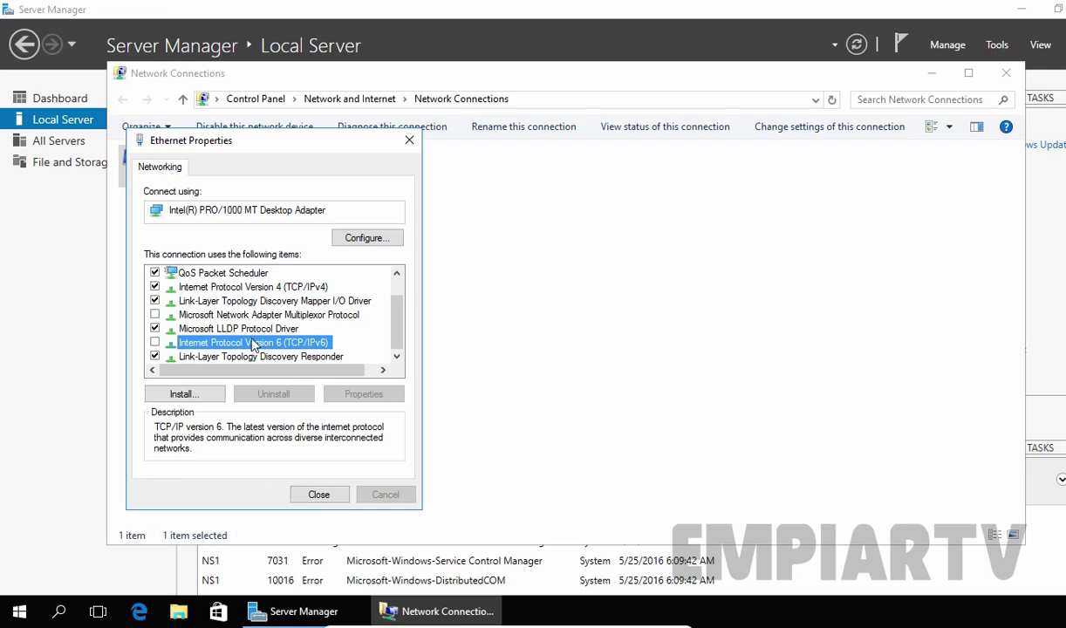
click(318, 494)
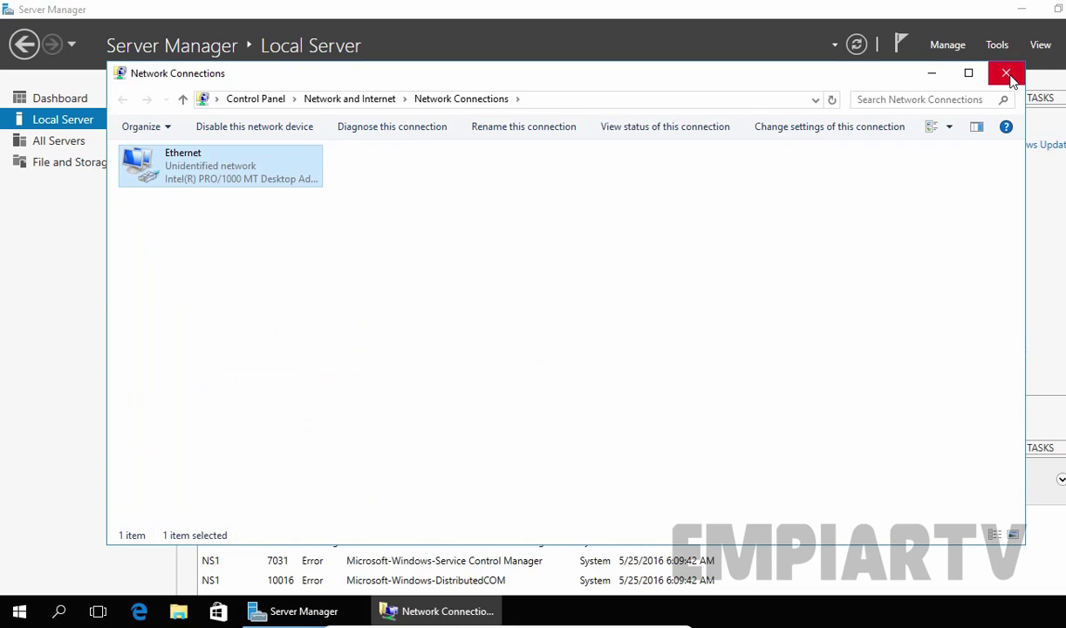
Close Network Connections and refresh Local Server so Ethernet shows 192.168.1.1.
click(1007, 74)
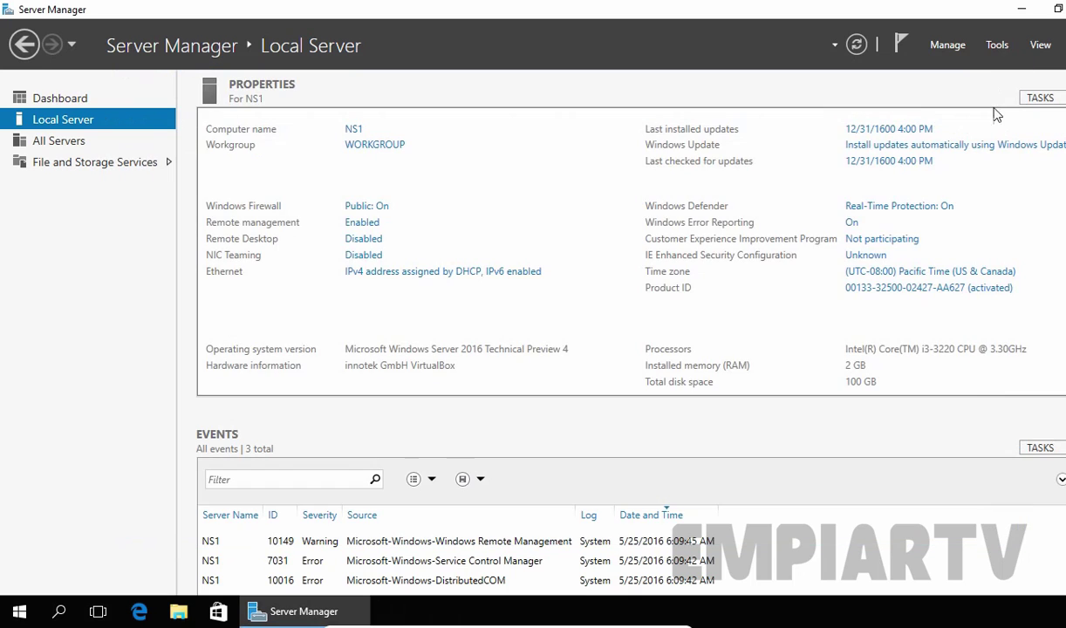
click(856, 47)
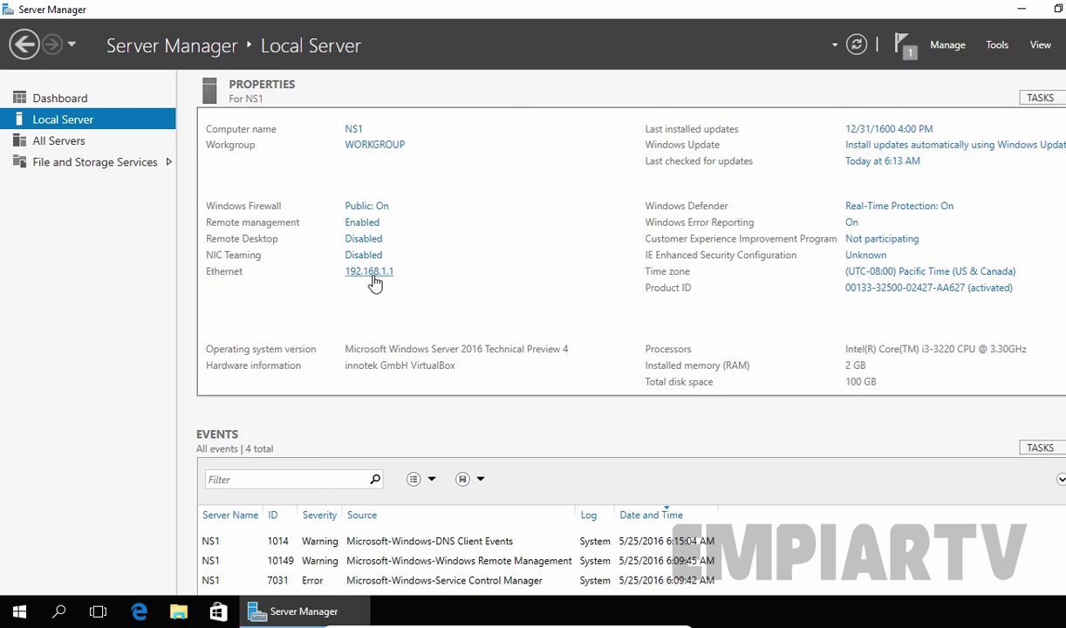
click(952, 48)
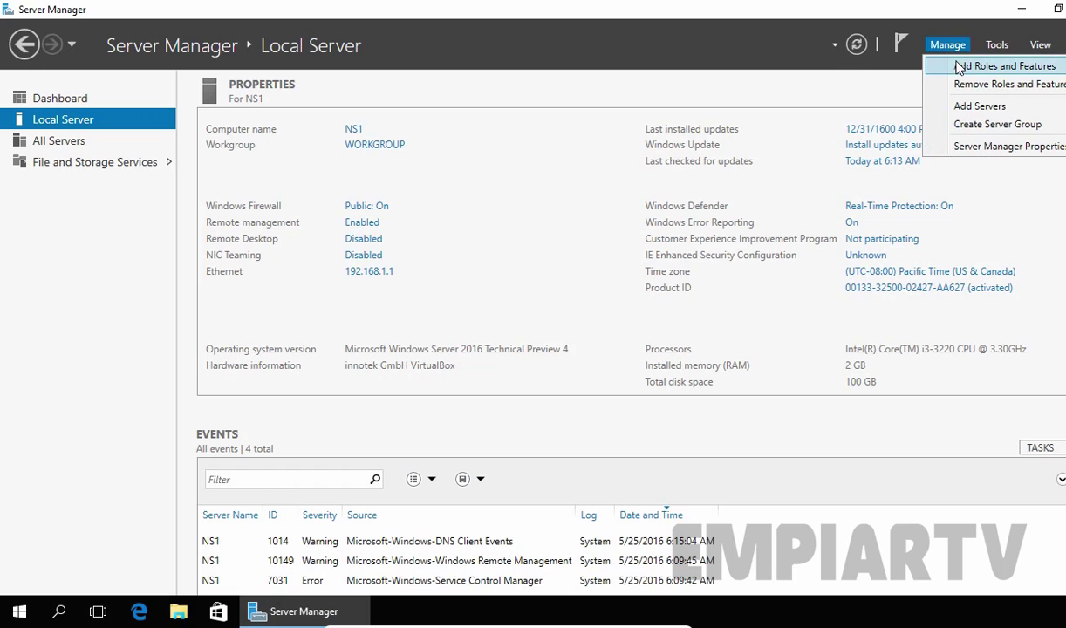
Start Add Roles and Features with role-based installation on NS1 and check DNS Server.
click(963, 68)
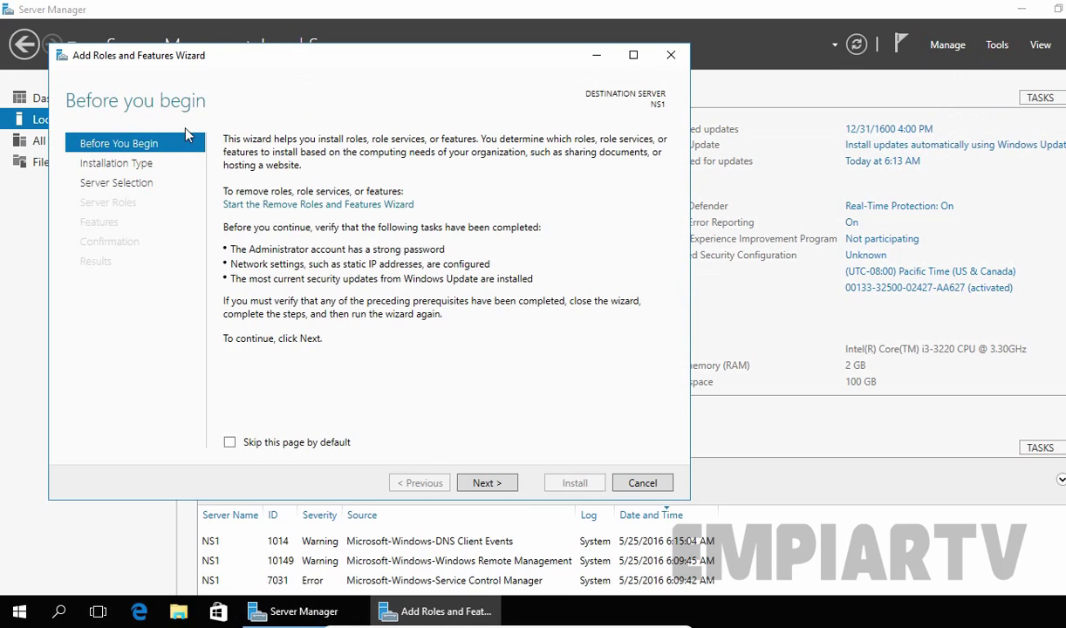
click(485, 482)
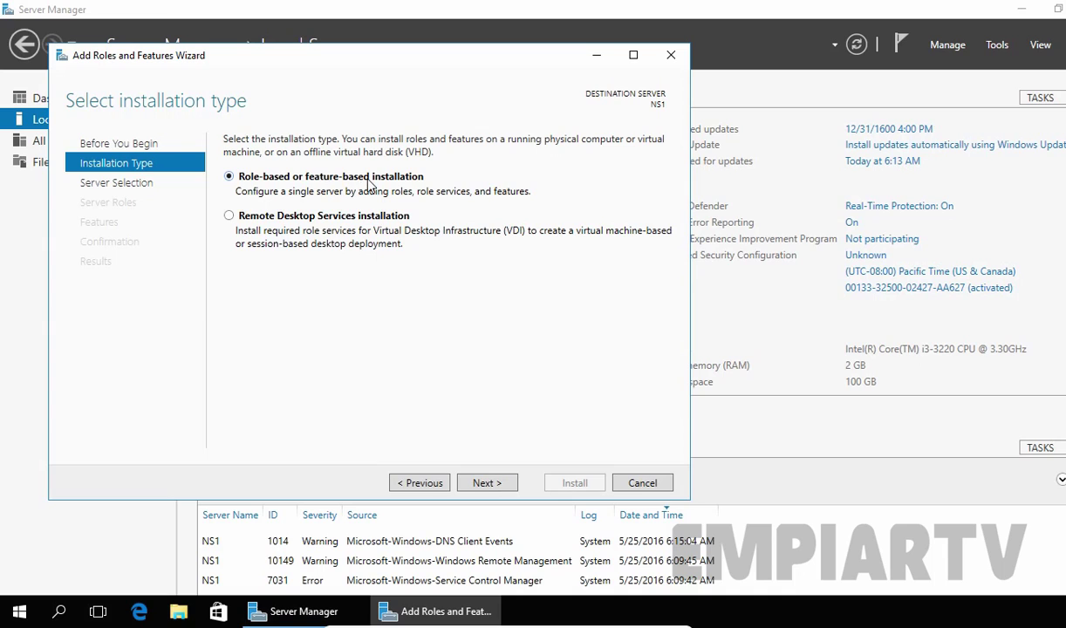
click(475, 477)
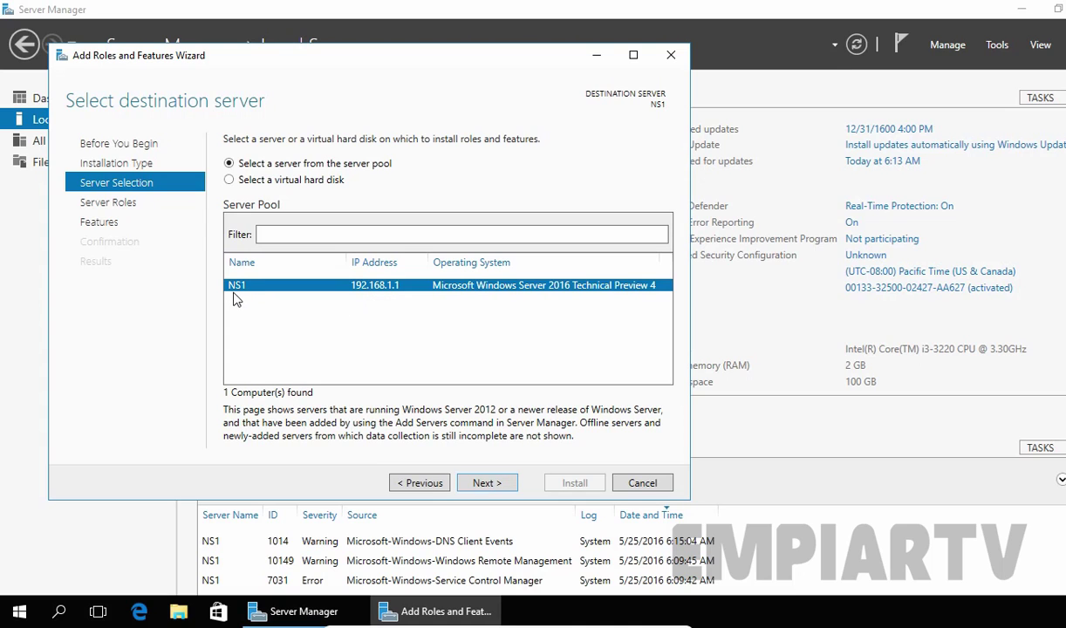
click(488, 482)
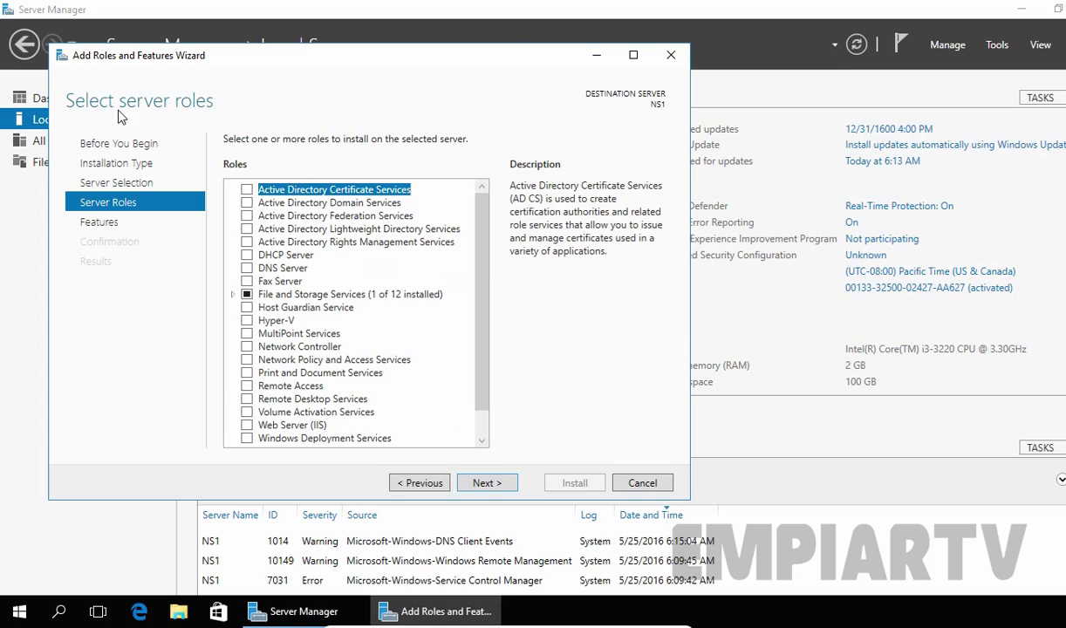
scroll(484, 249, down, 1)
click(299, 253)
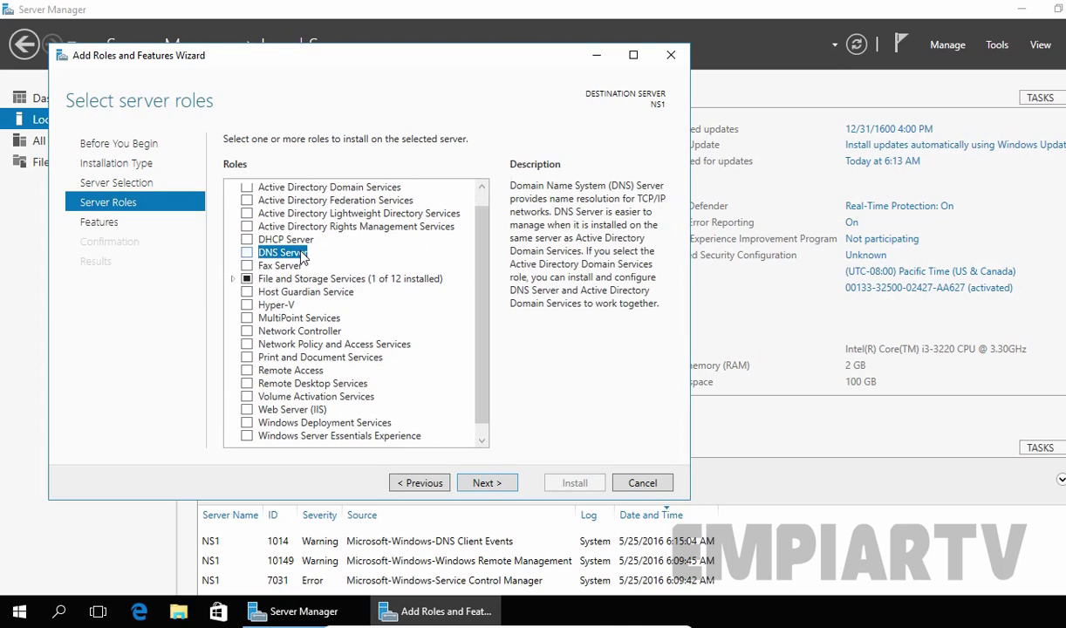
click(247, 253)
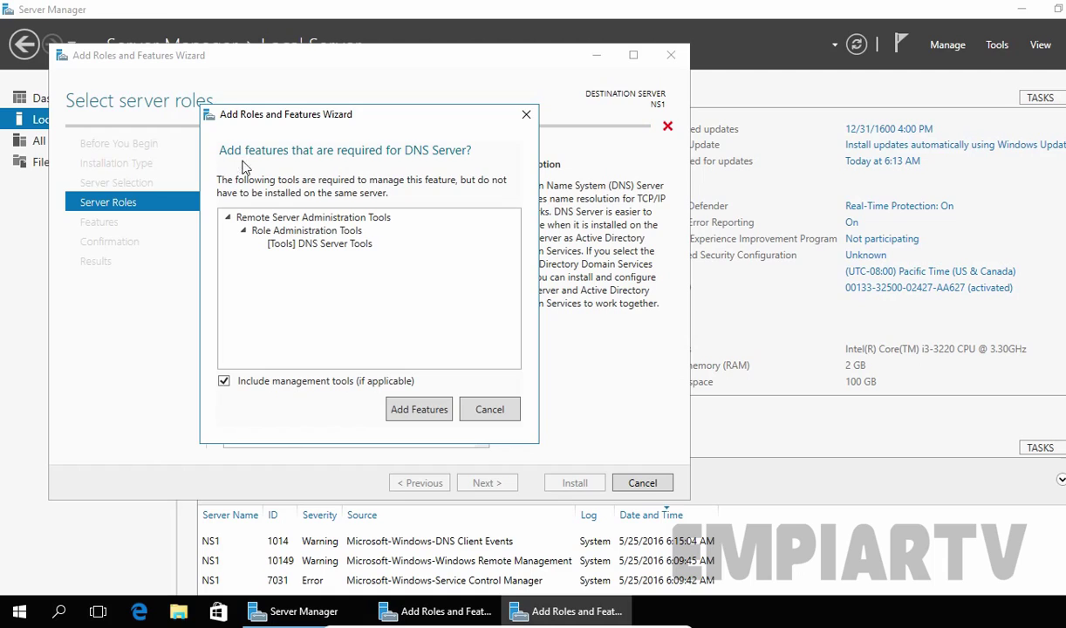
Add the required DNS Server Tools, install the DNS Server role, and close the wizard.
click(280, 247)
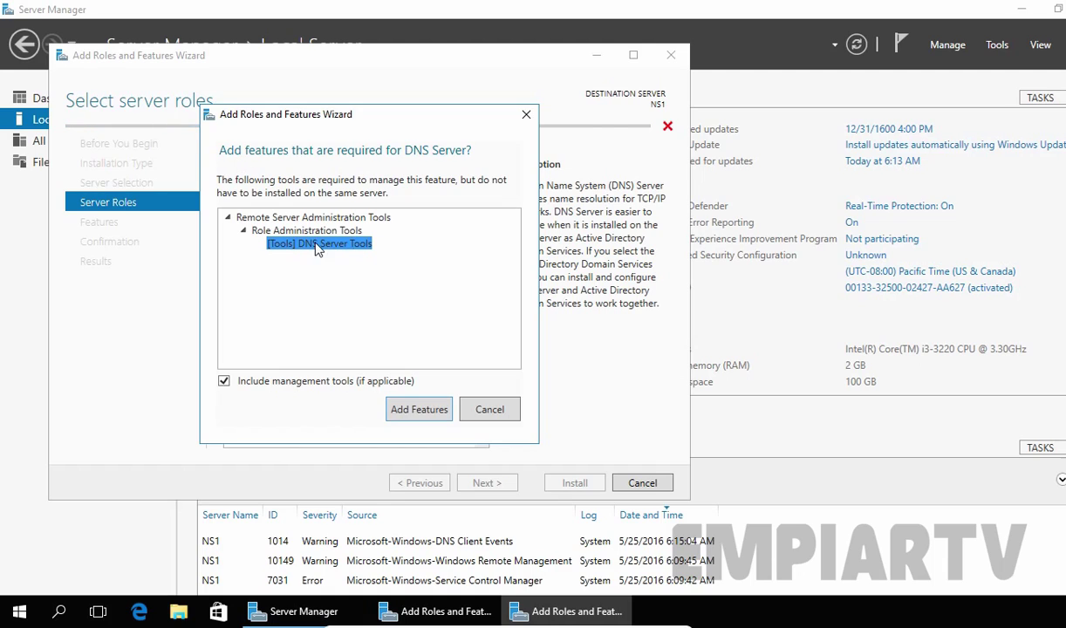
click(419, 410)
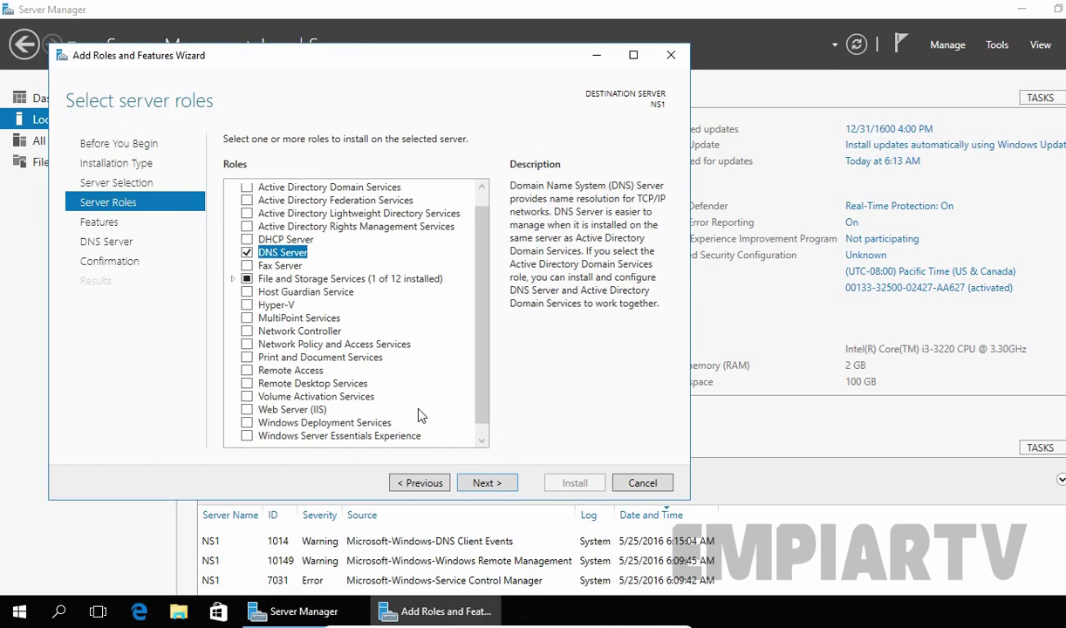
click(488, 486)
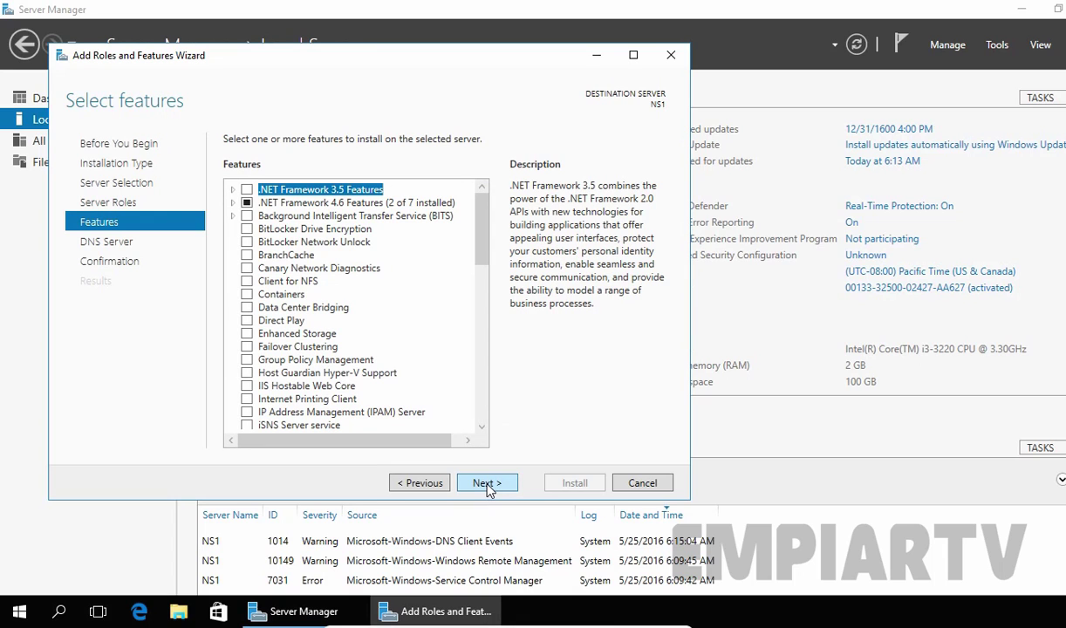
click(487, 486)
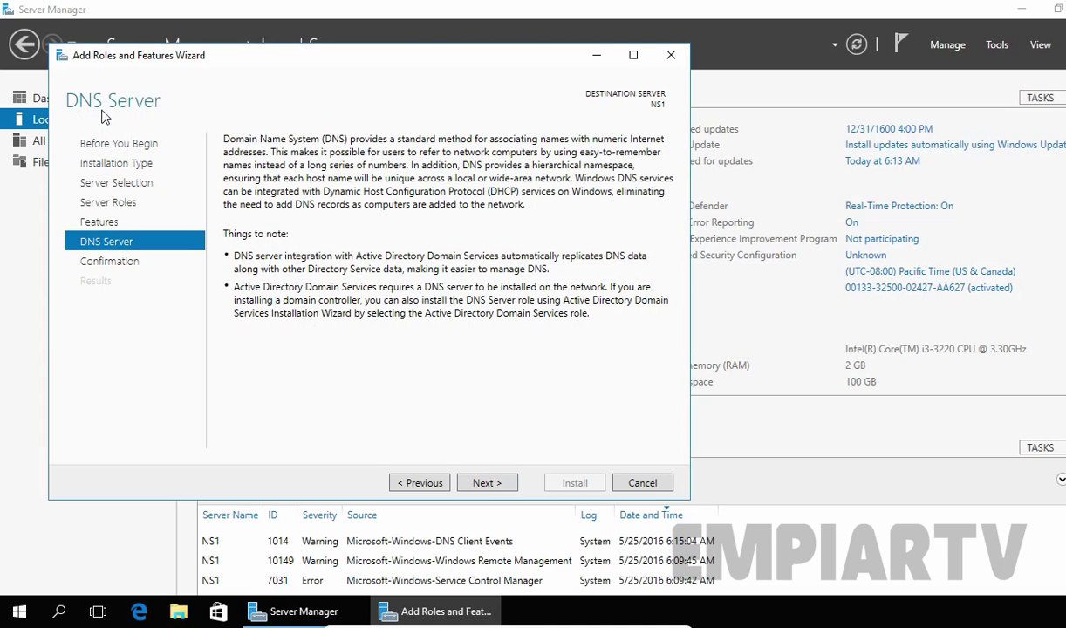
click(487, 486)
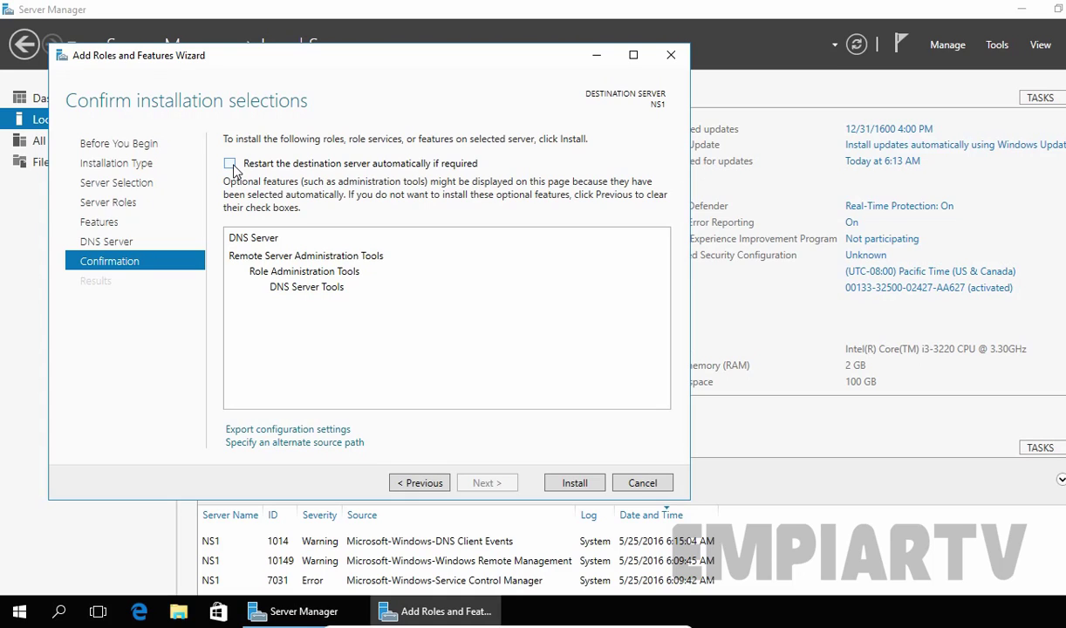
click(568, 486)
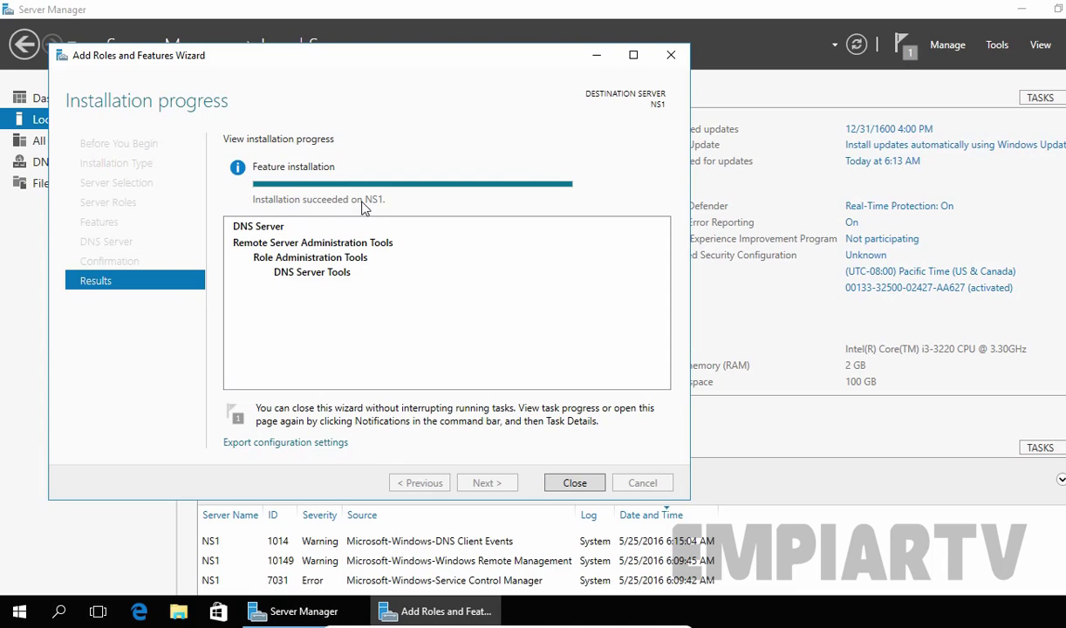
click(565, 483)
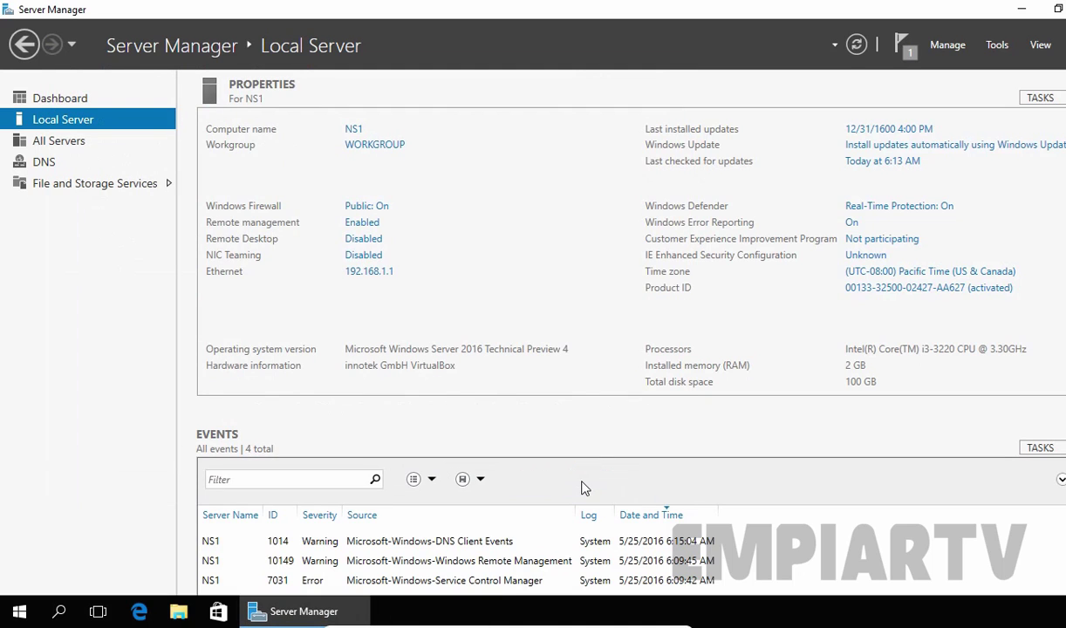
Open DNS Manager maximized, expand NS1, and inspect its empty forward and reverse lookup zones.
click(1003, 54)
click(868, 138)
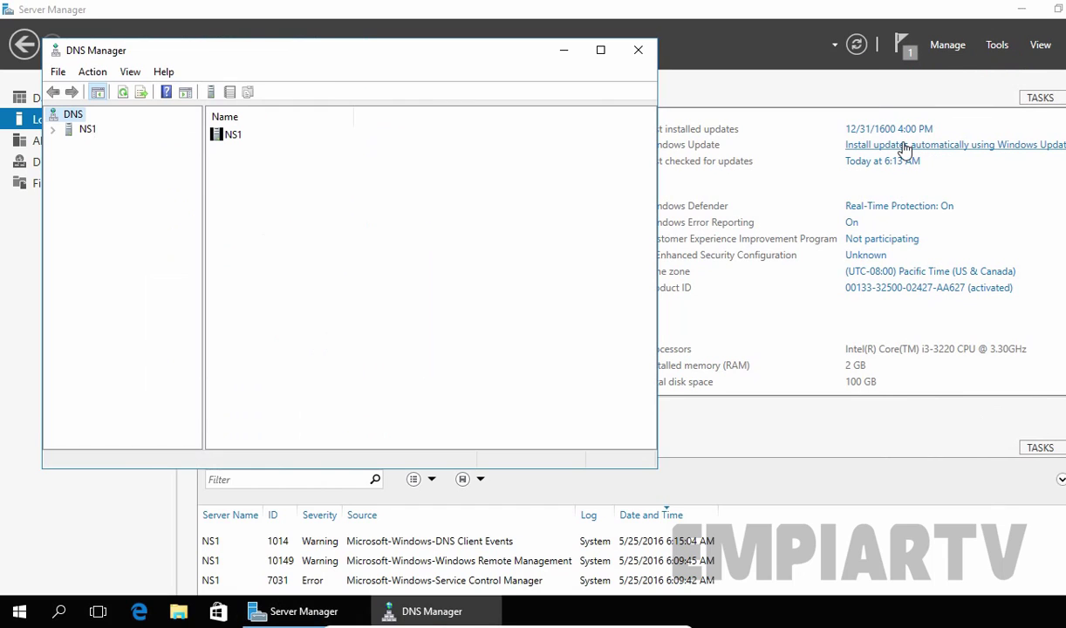
click(601, 50)
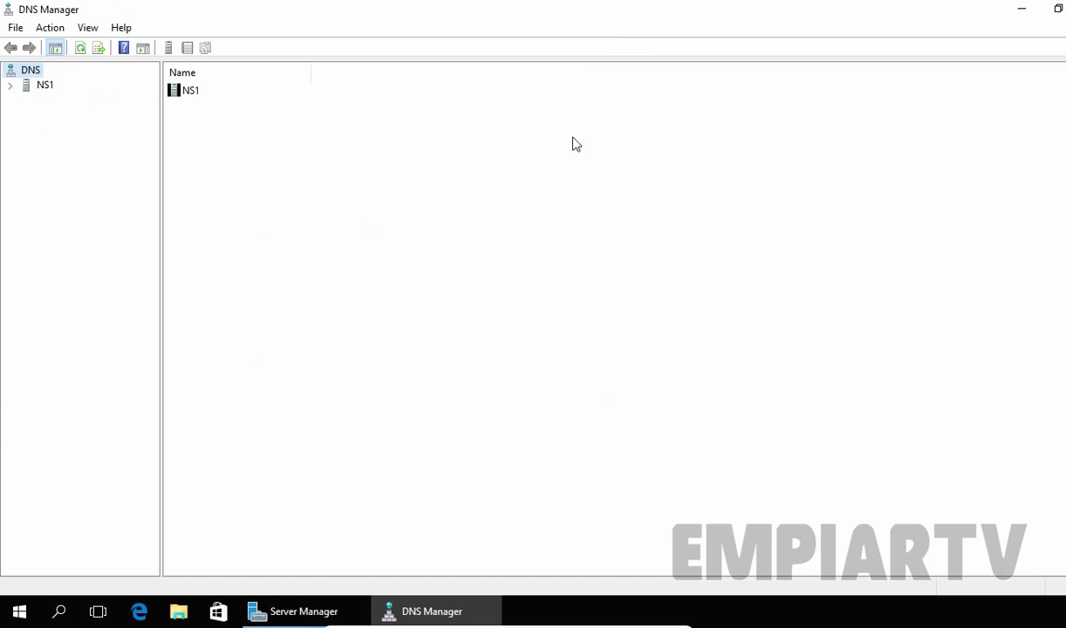
double_click(41, 86)
click(70, 114)
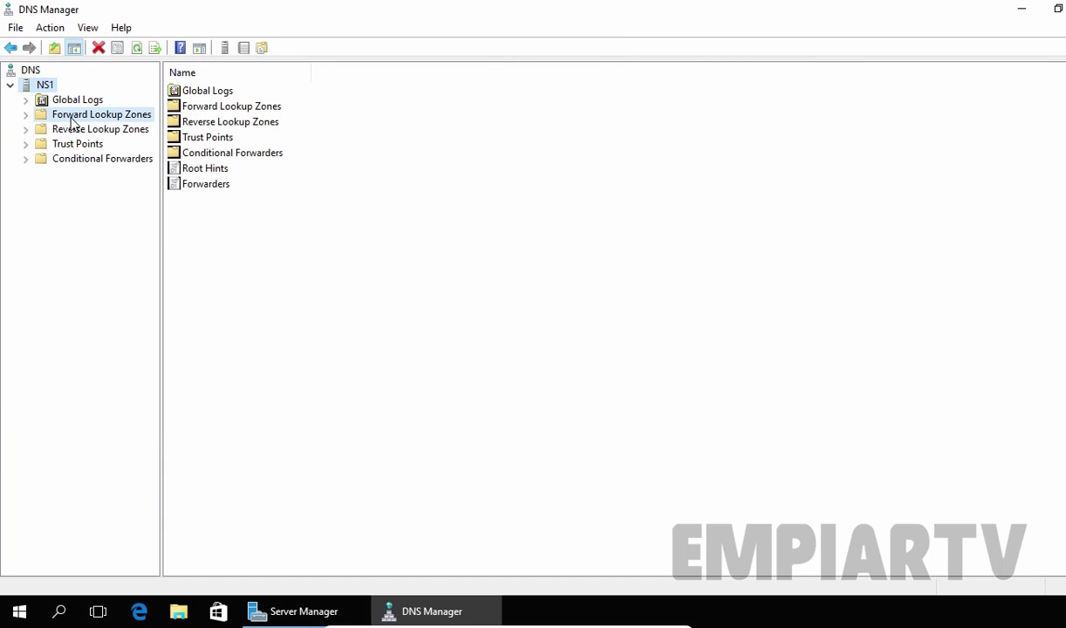
click(103, 129)
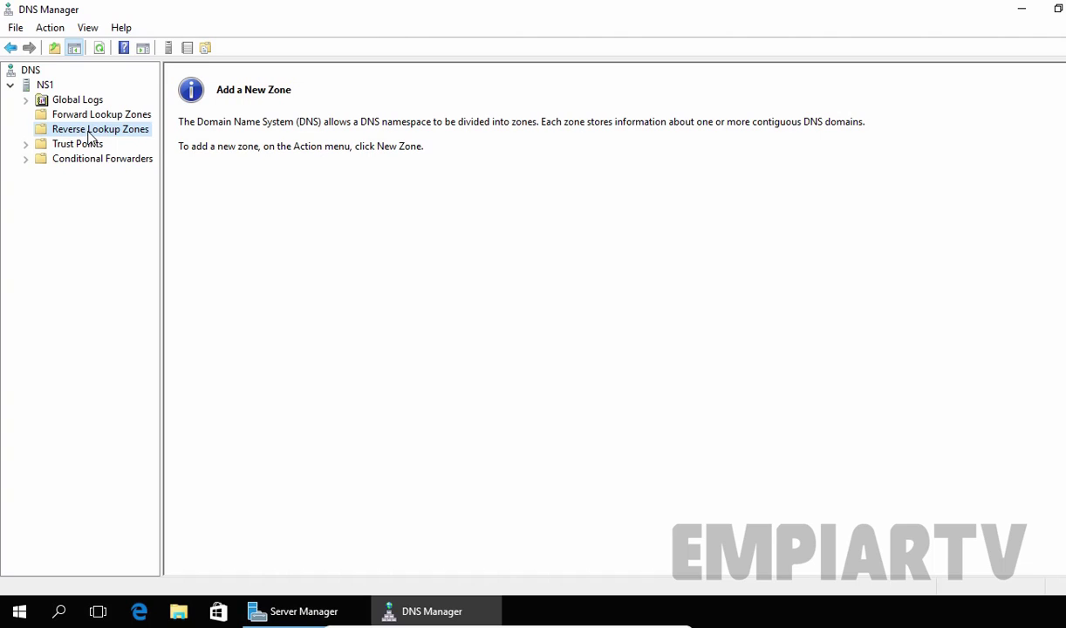
click(73, 116)
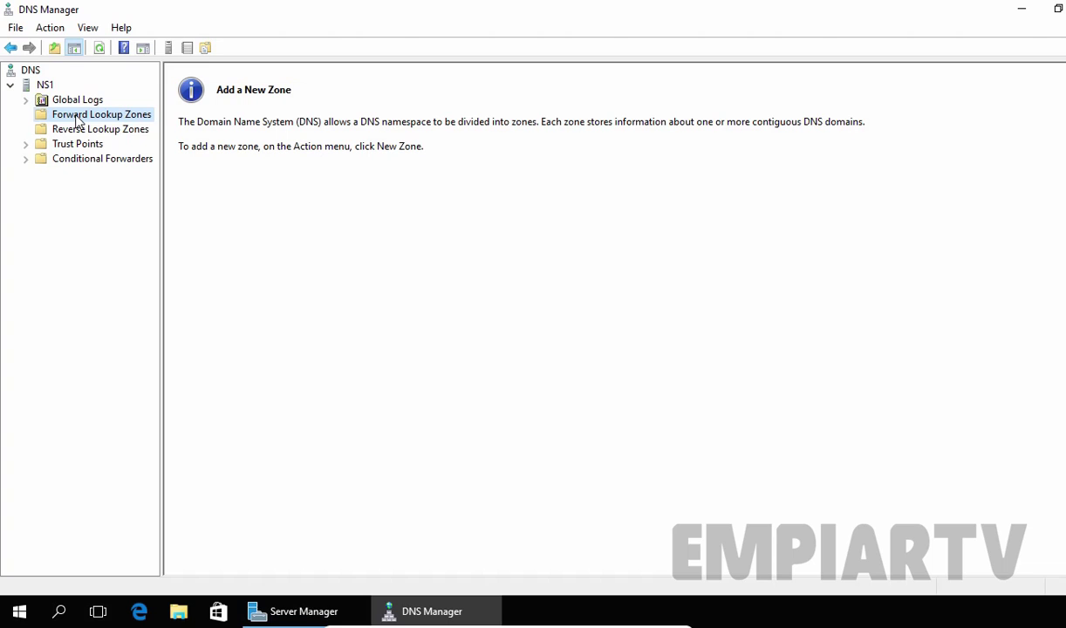
right_click(76, 116)
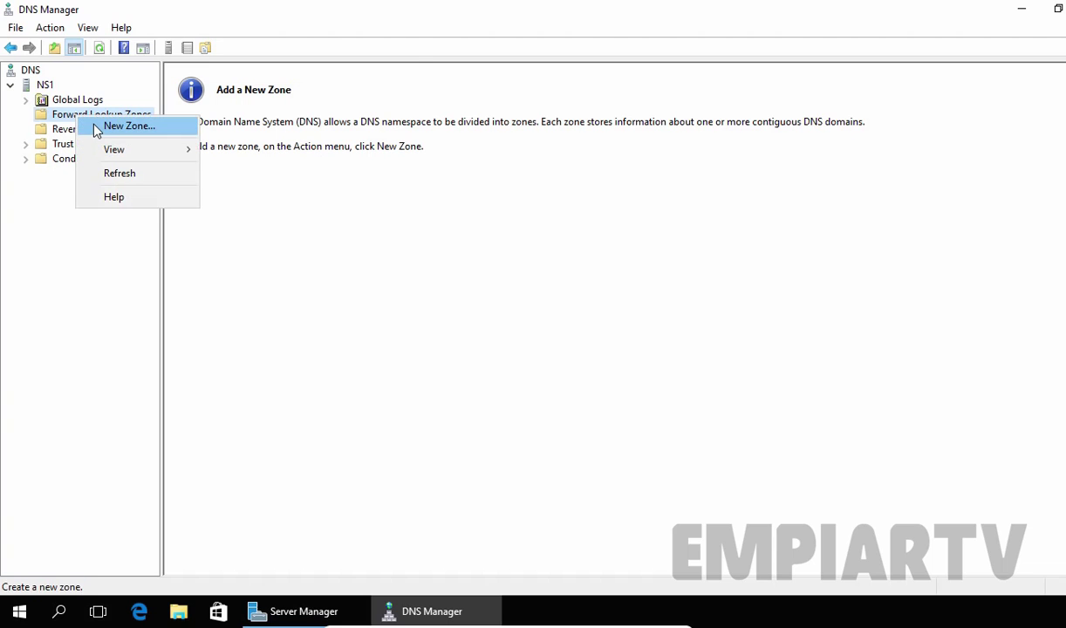
Create primary zone yourdomainname.com with file yourdomainname.com.dns and no dynamic updates.
click(90, 122)
drag(200, 35, 313, 130)
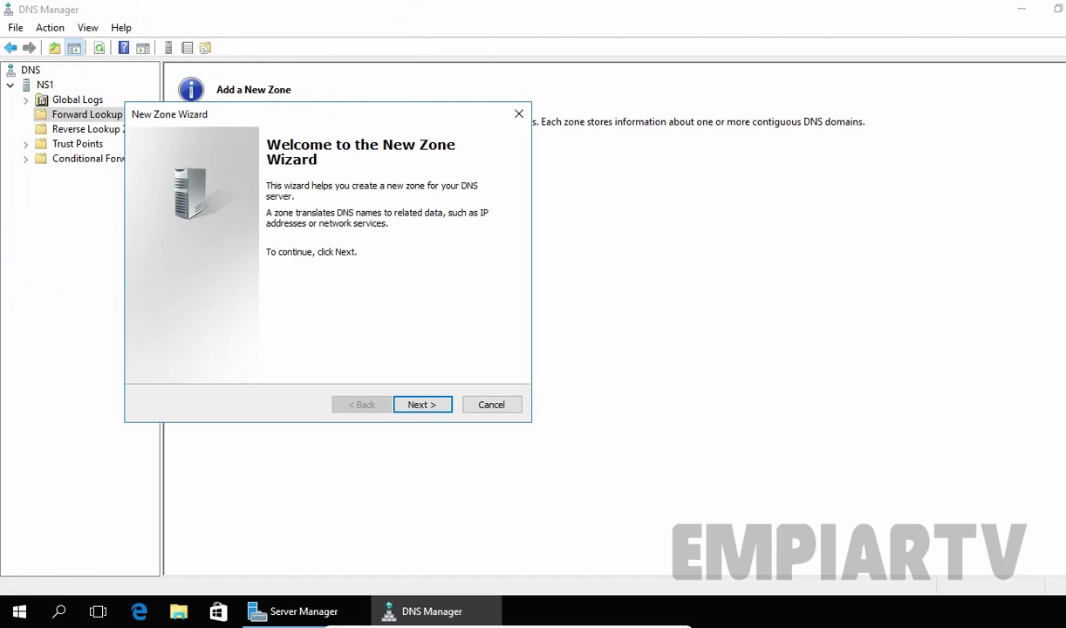
click(422, 404)
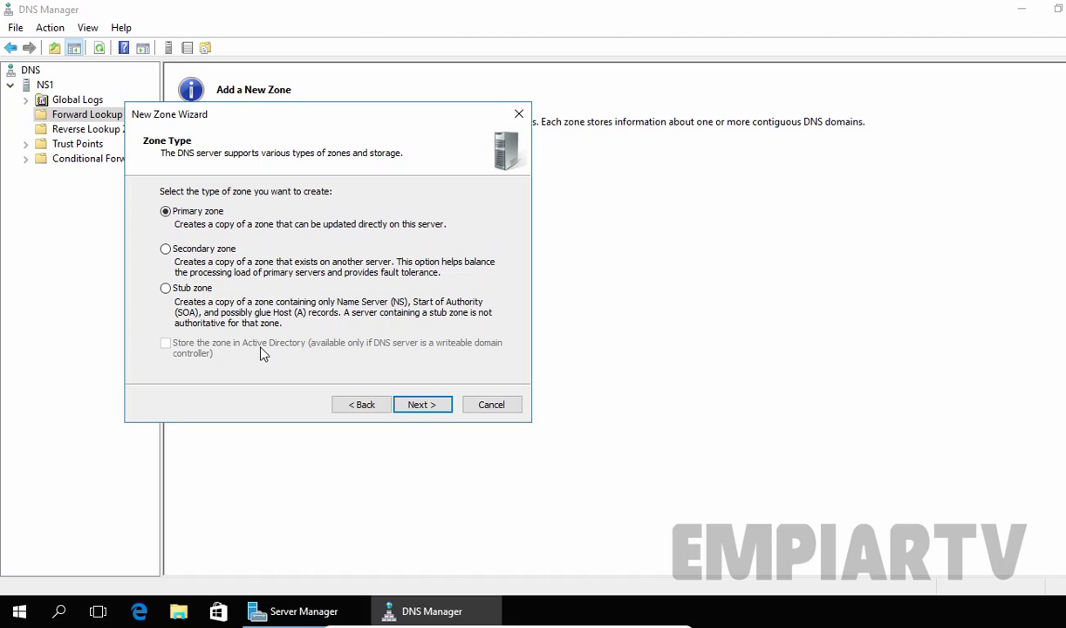
click(422, 405)
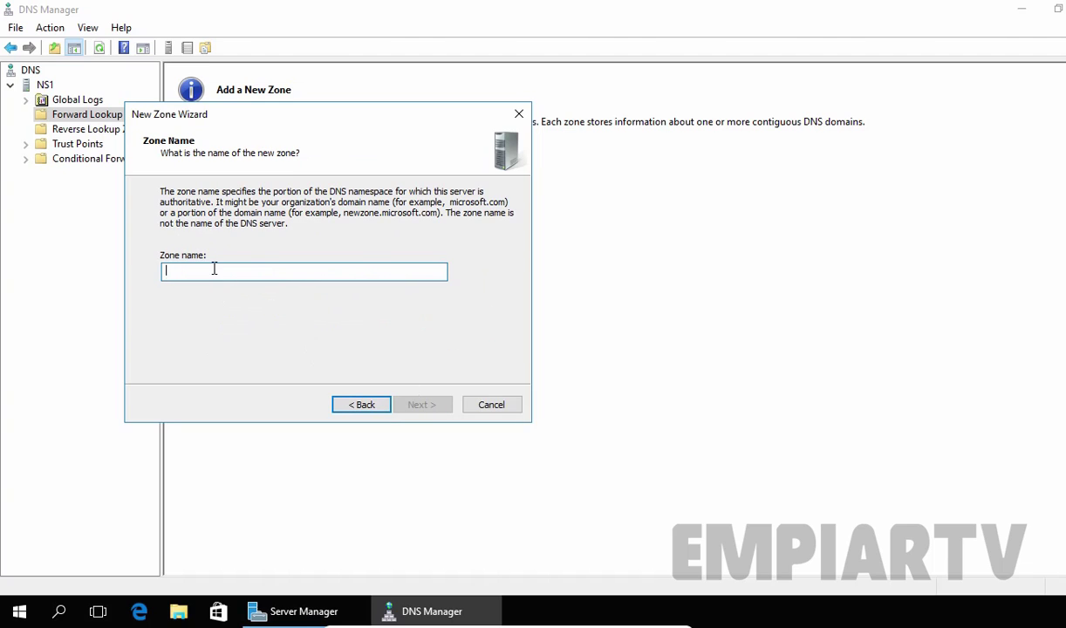
text(you)
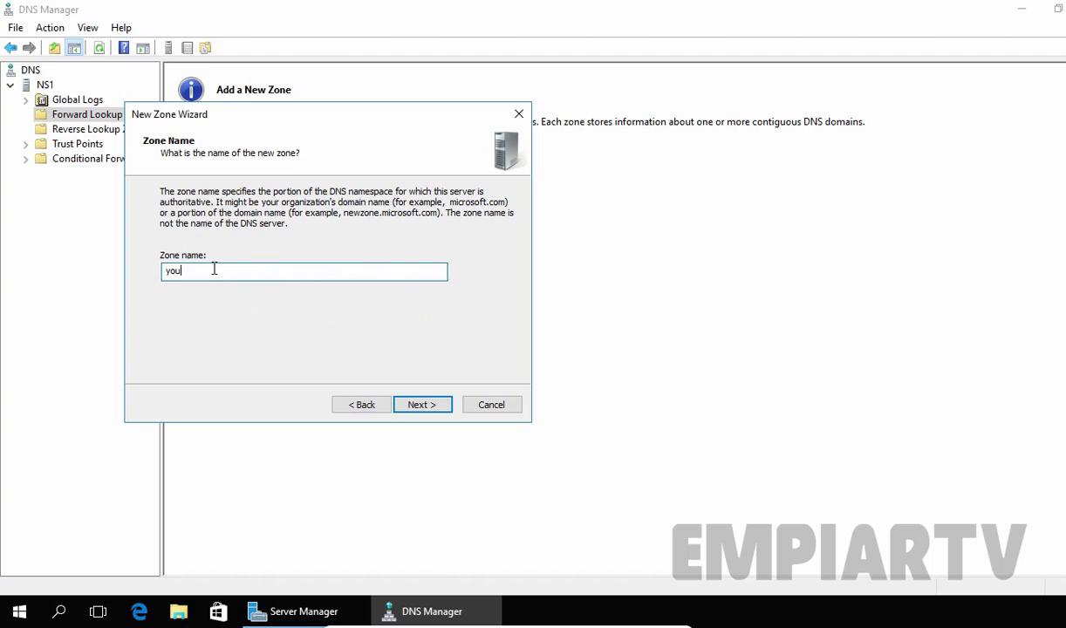
text(rdomainname.com)
click(427, 409)
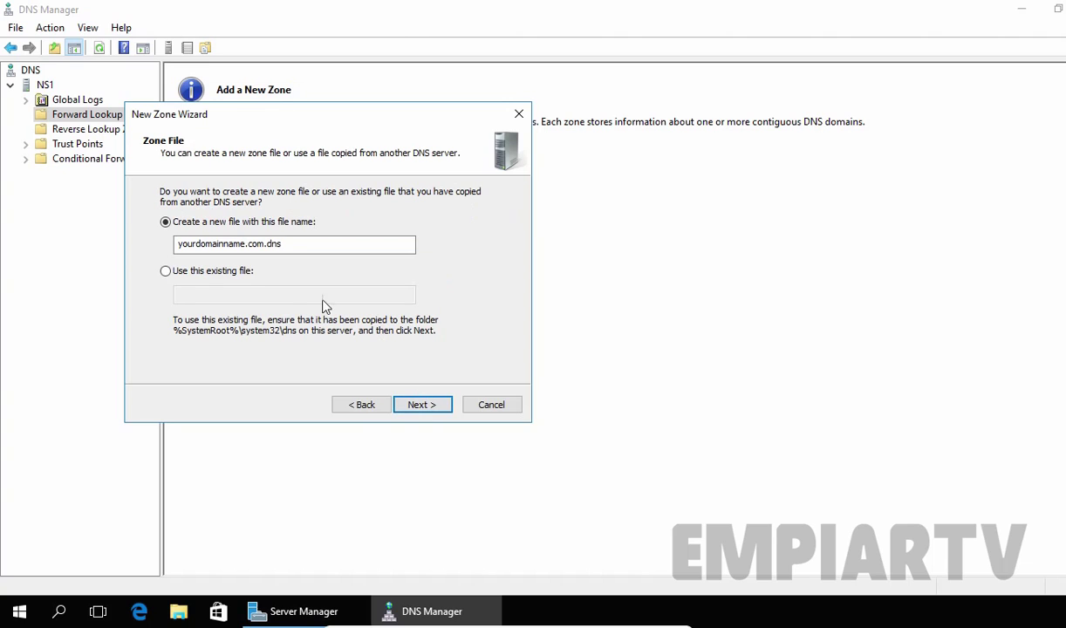
click(295, 247)
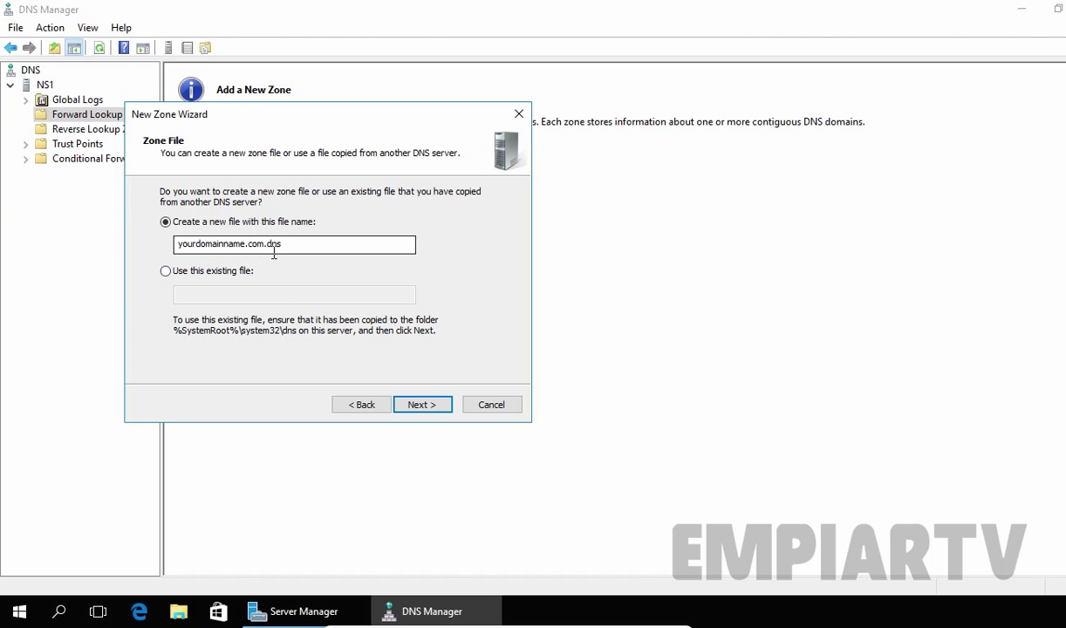
click(433, 406)
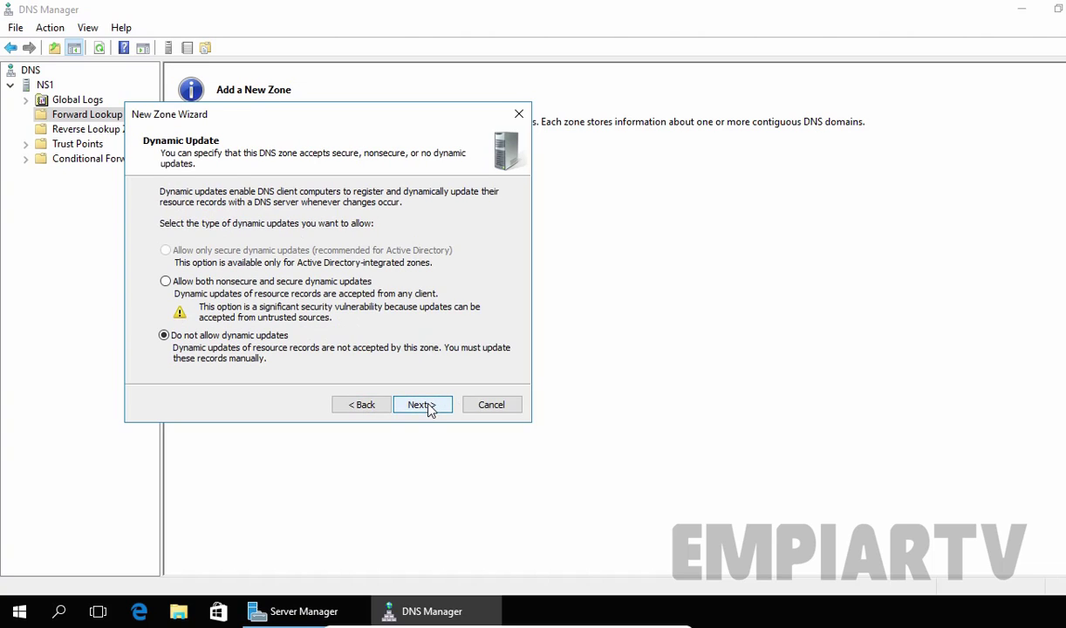
click(175, 342)
click(422, 407)
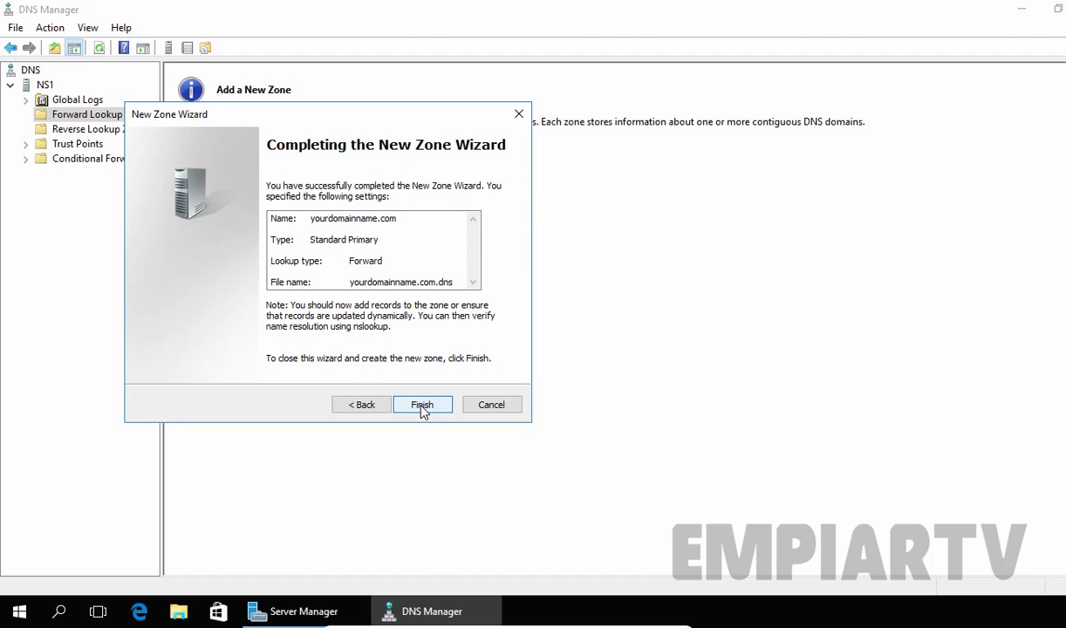
click(422, 406)
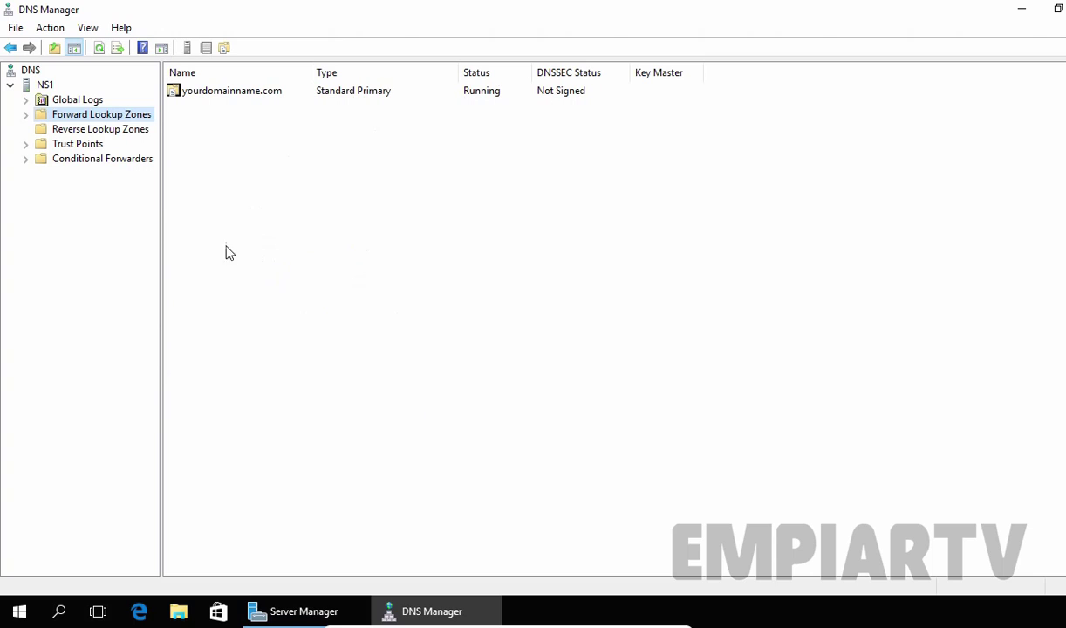
Open the yourdomainname.com zone to view its default SOA and NS records.
double_click(101, 119)
click(104, 129)
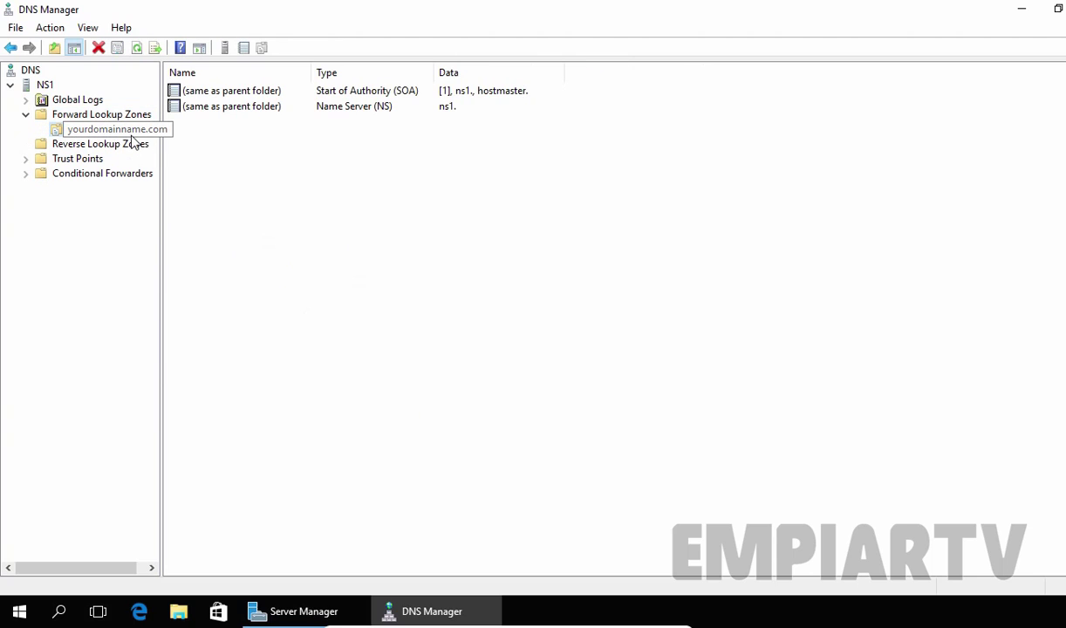
click(235, 157)
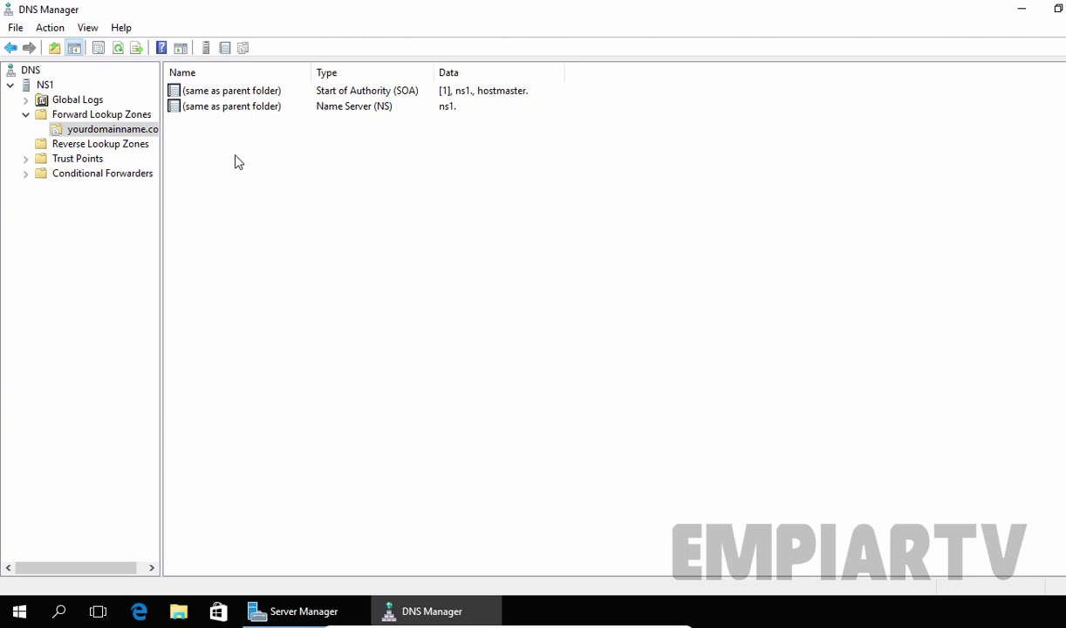
Create a New Host record named ns1 with IP 192.168.1.1 and select it in the list.
right_click(234, 162)
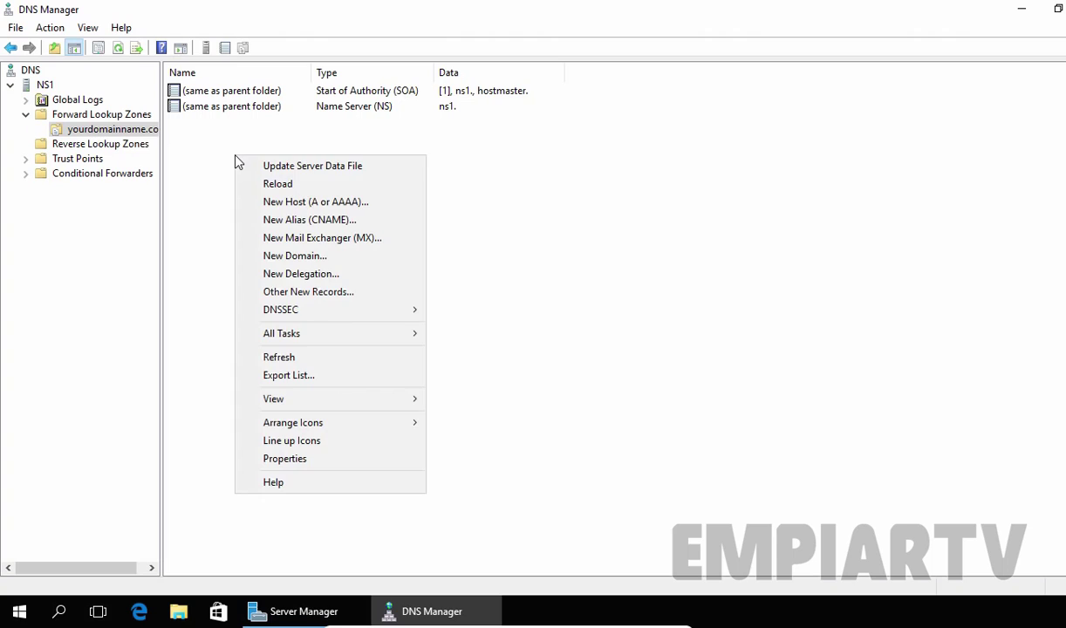
click(270, 203)
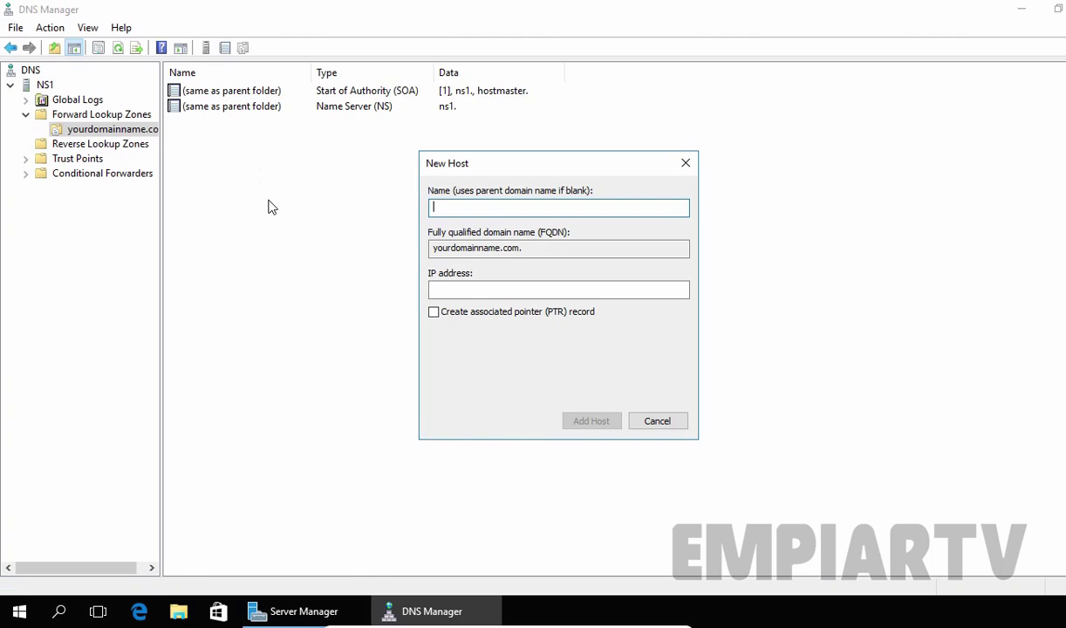
text(ns1)
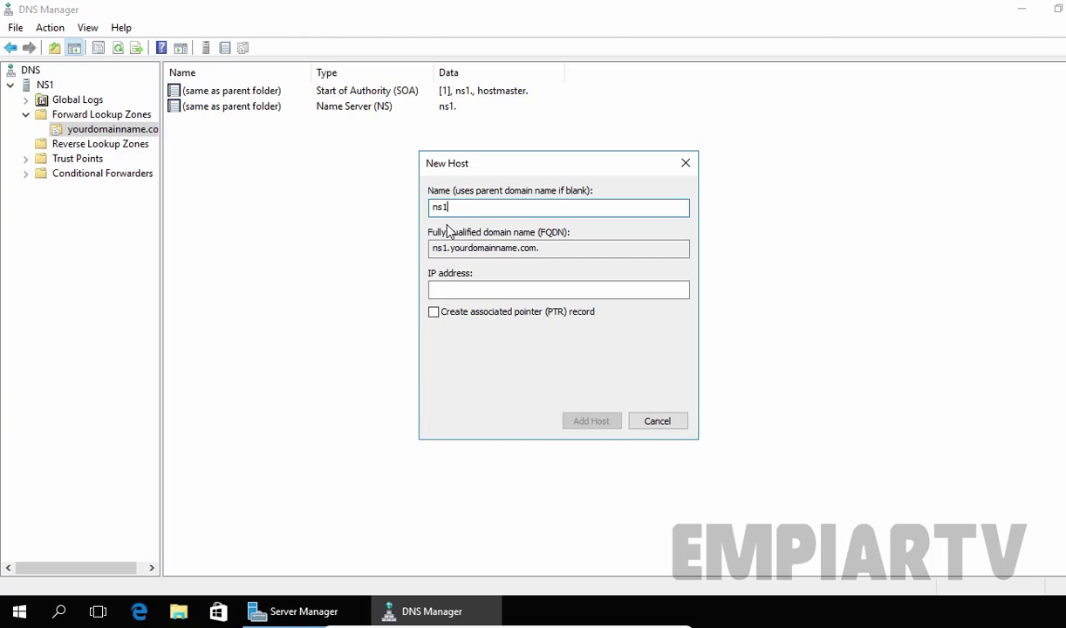
drag(442, 207, 421, 207)
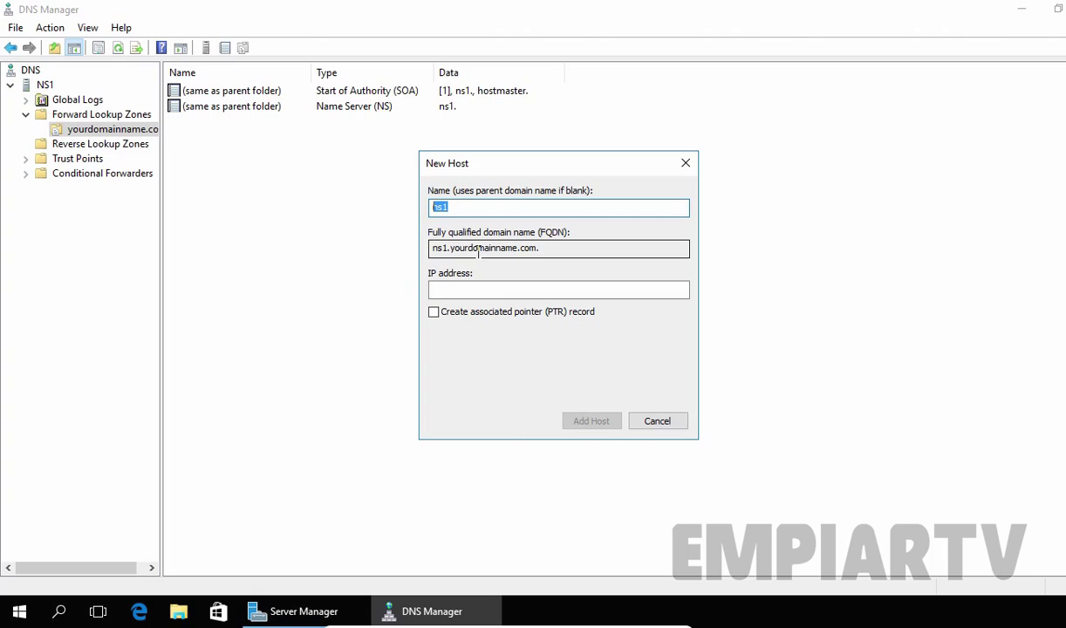
drag(614, 248, 421, 247)
click(453, 291)
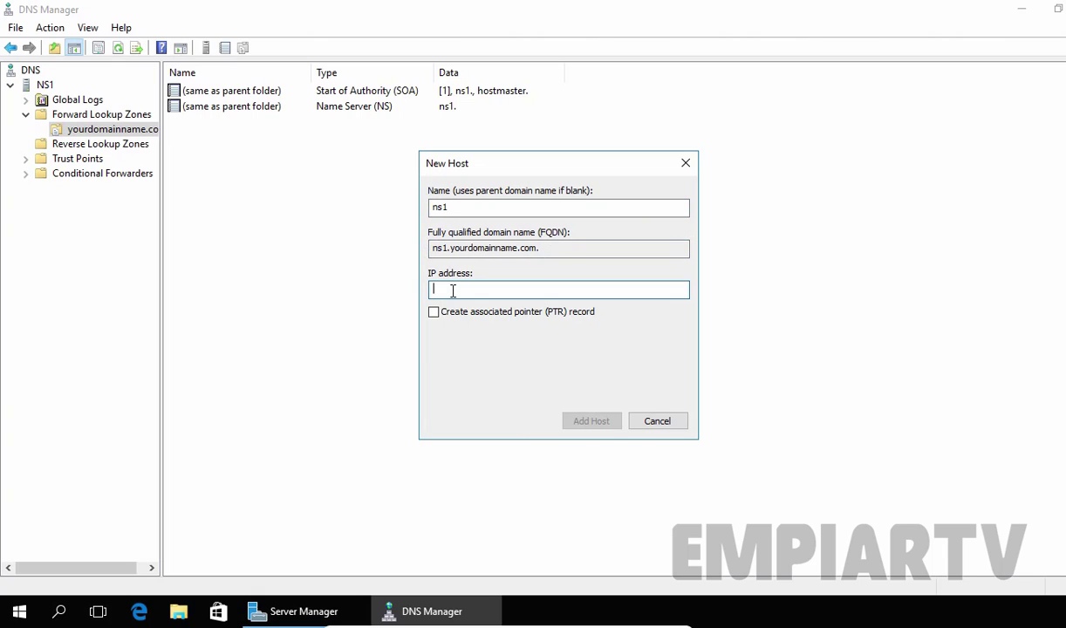
text(192.168.1.1)
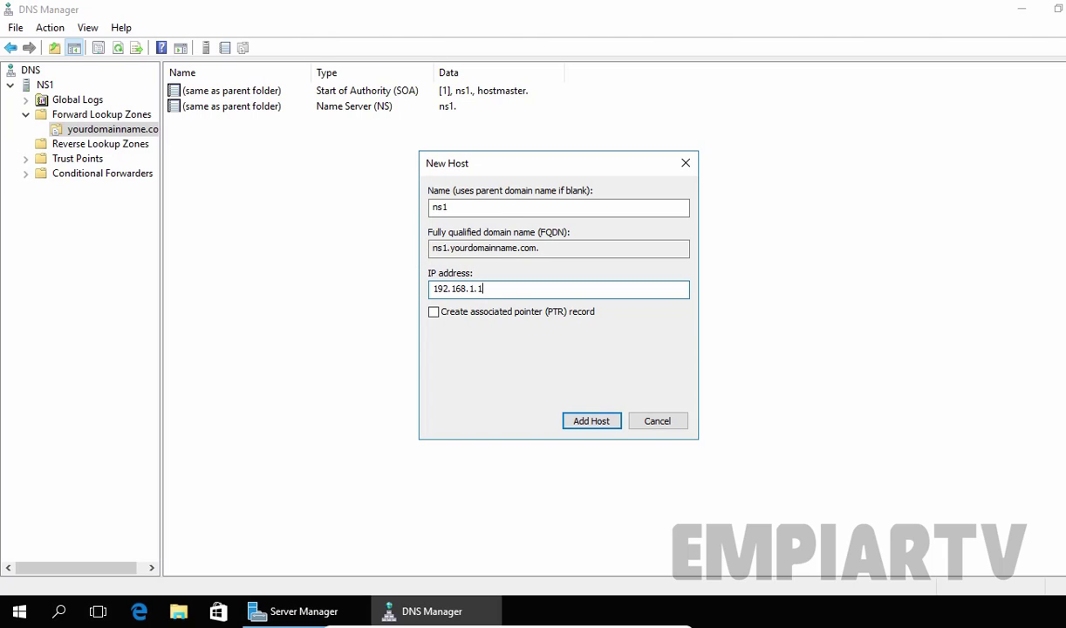
click(593, 423)
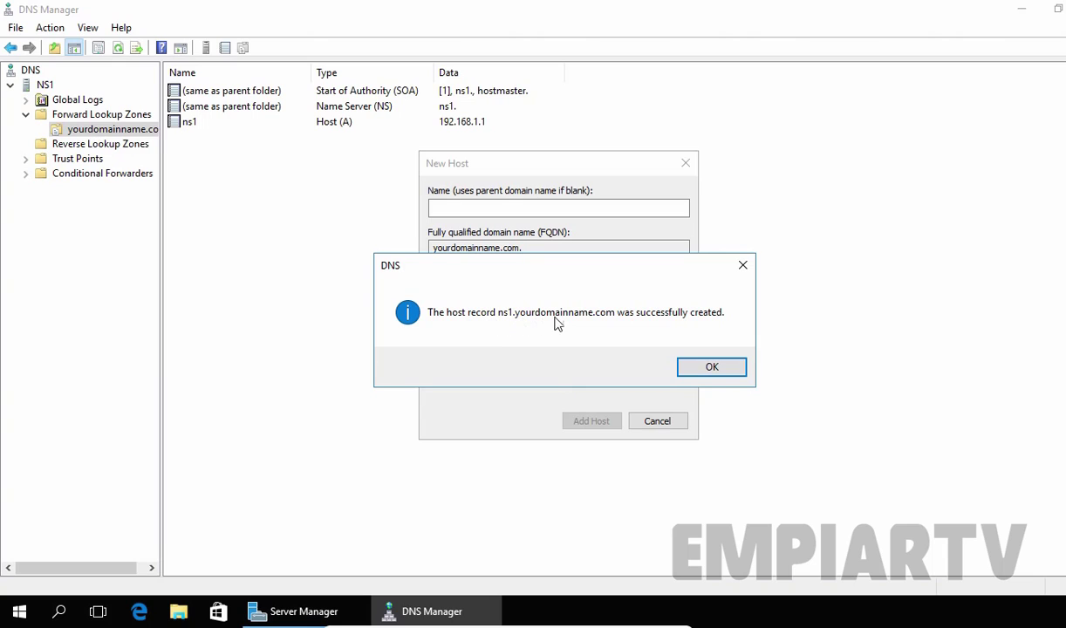
click(710, 368)
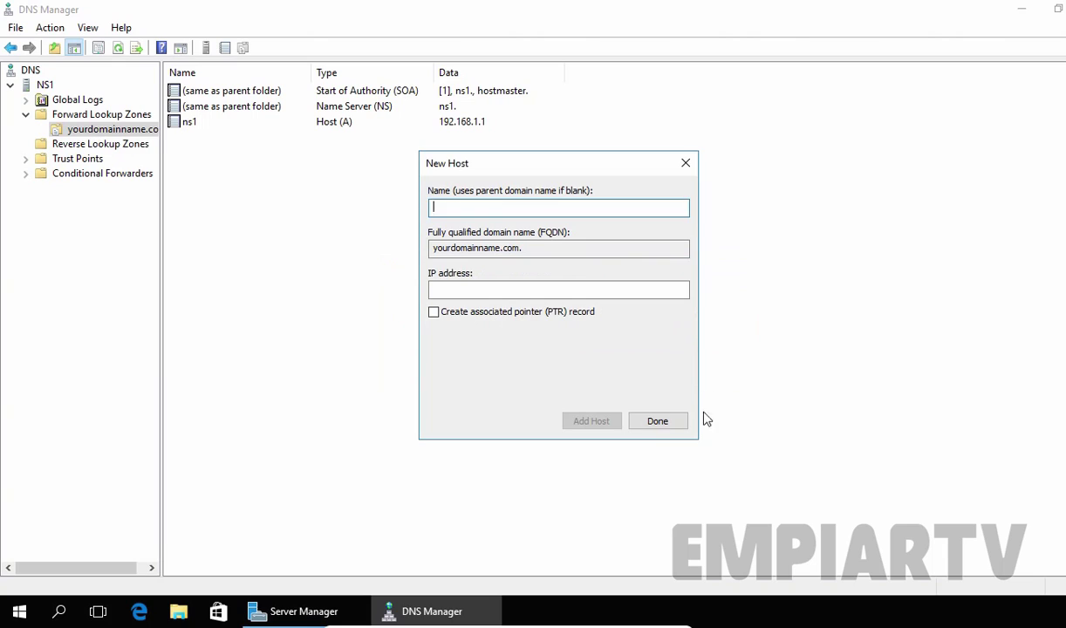
click(656, 422)
click(188, 124)
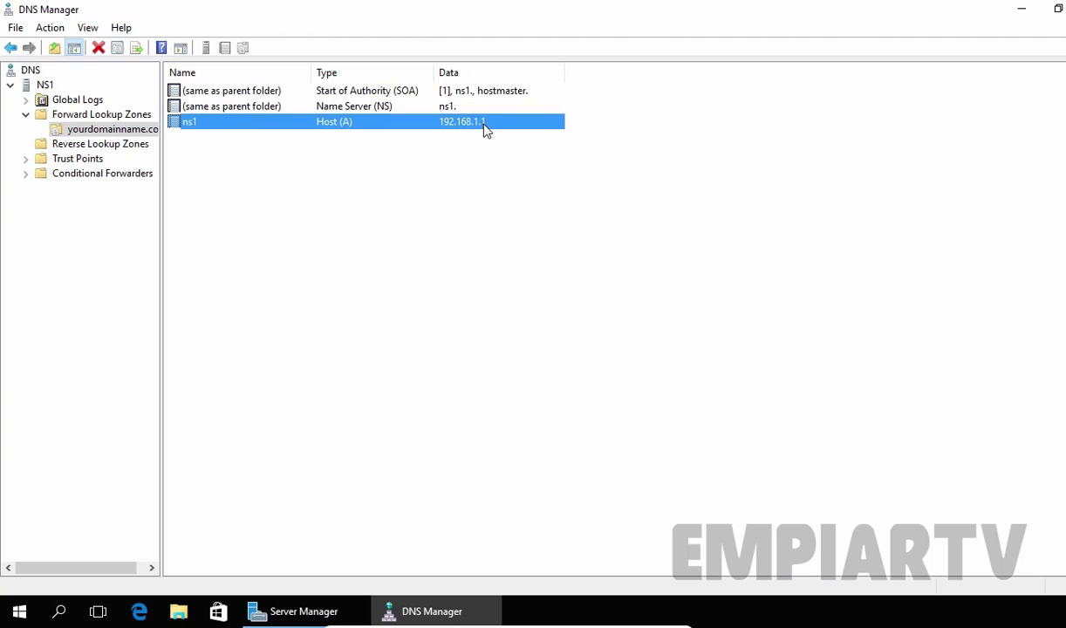
Create a second host record named www at 192.168.1.1 and select it in the zone.
right_click(289, 168)
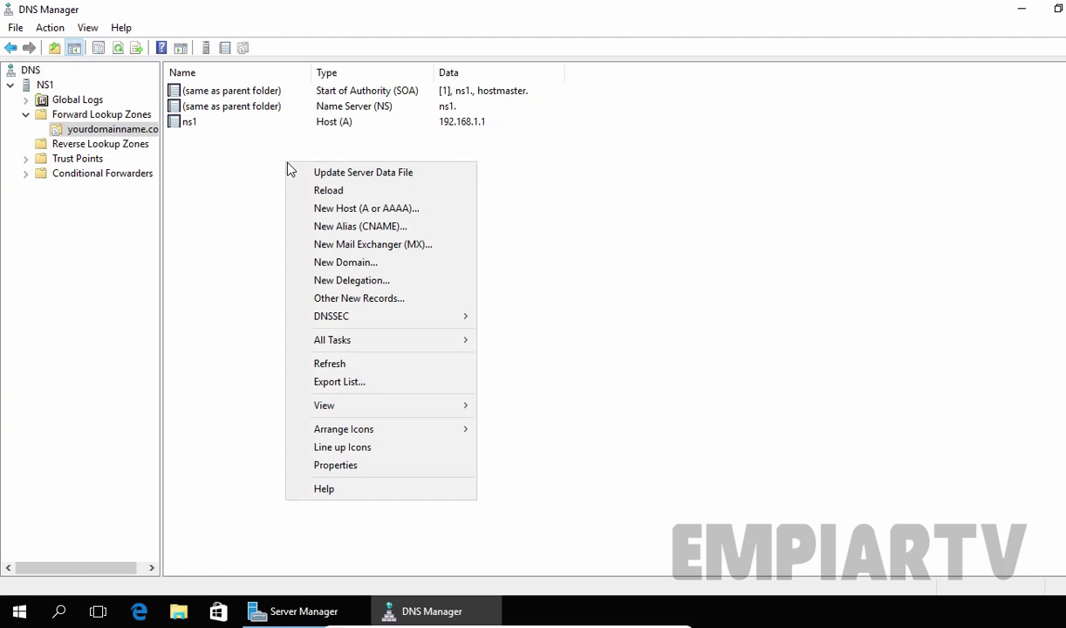
click(326, 209)
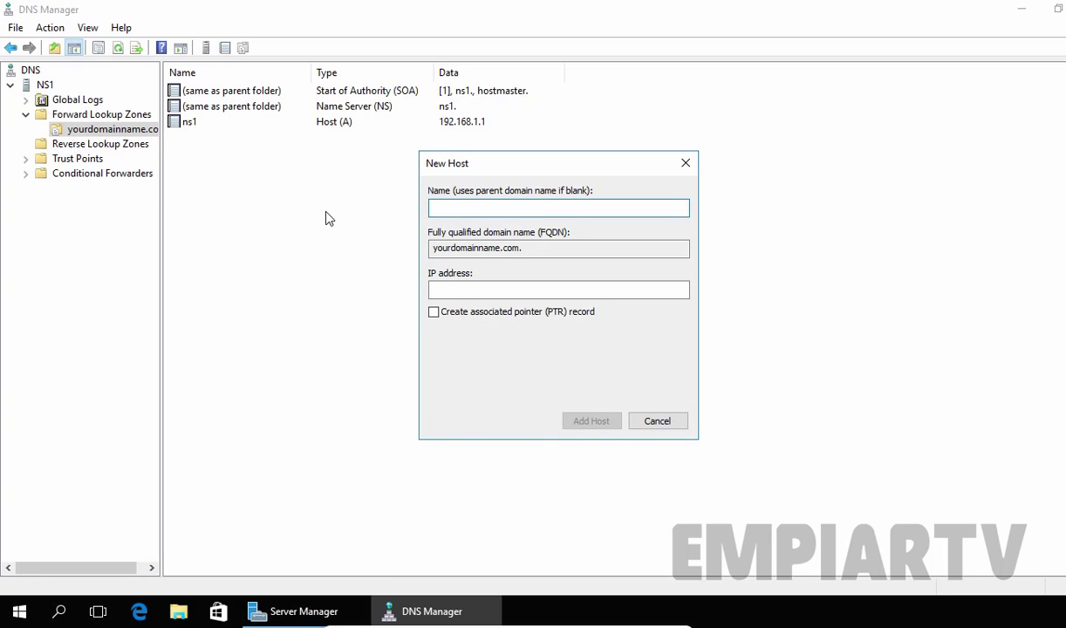
text(www)
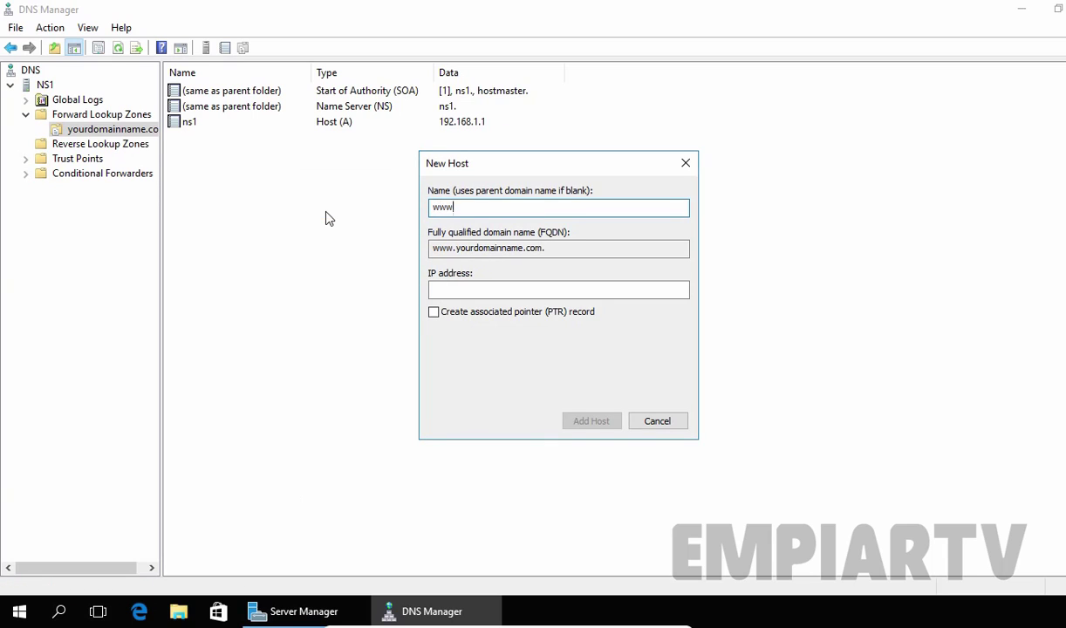
click(532, 291)
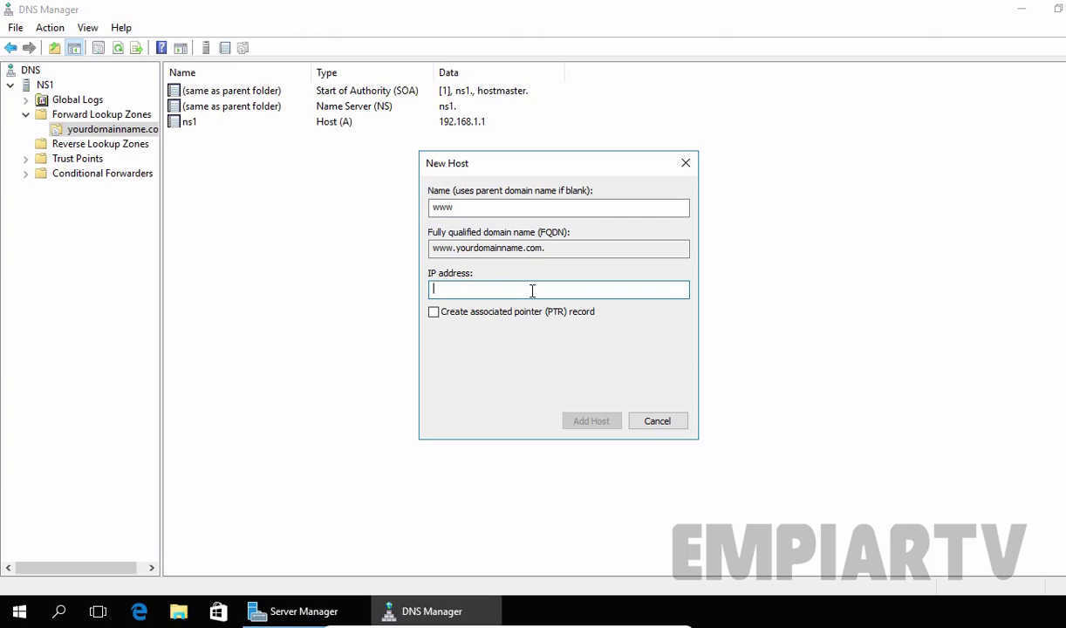
text(192.168.1.1)
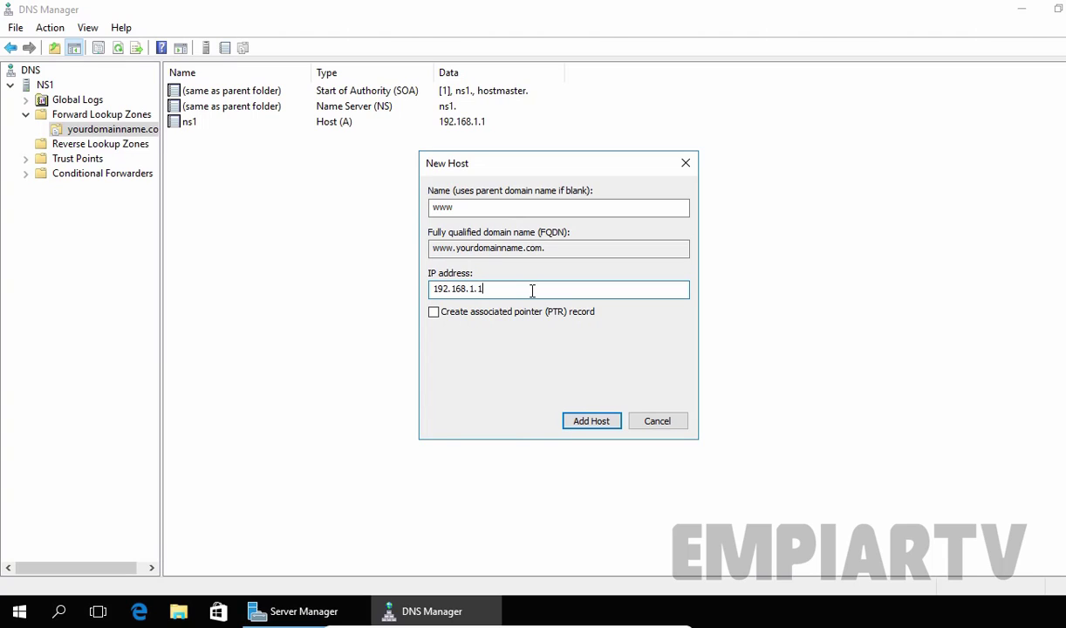
click(591, 421)
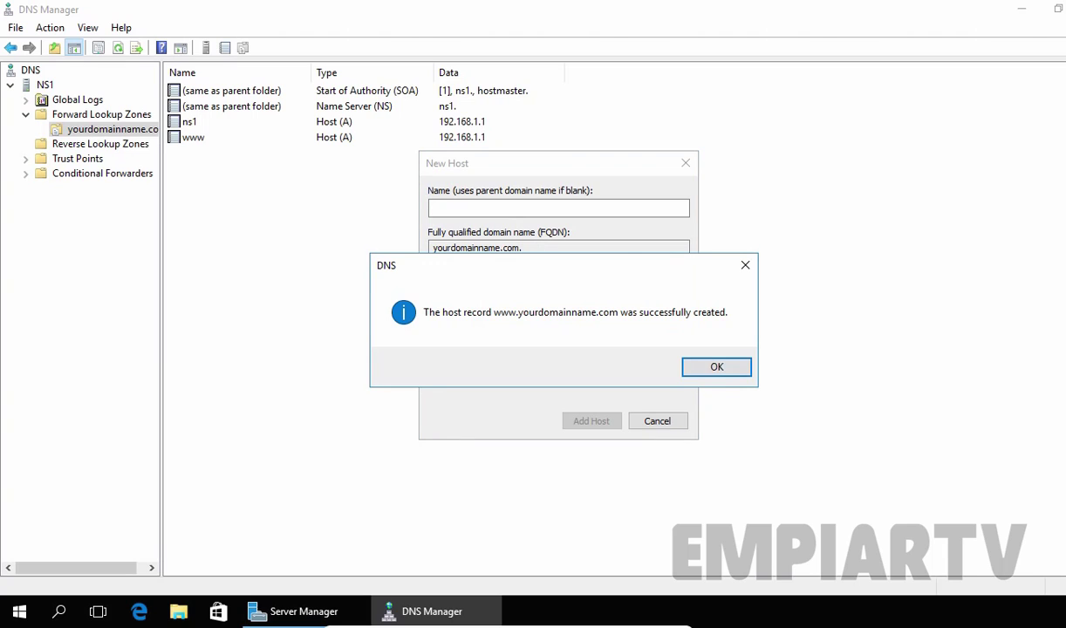
click(721, 371)
click(668, 422)
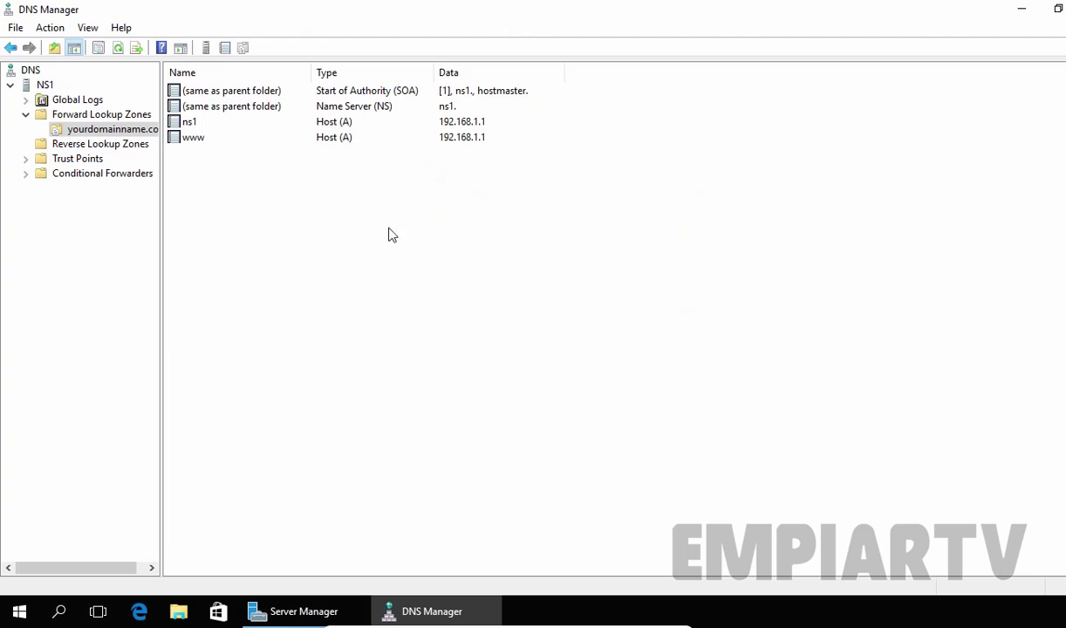
click(192, 141)
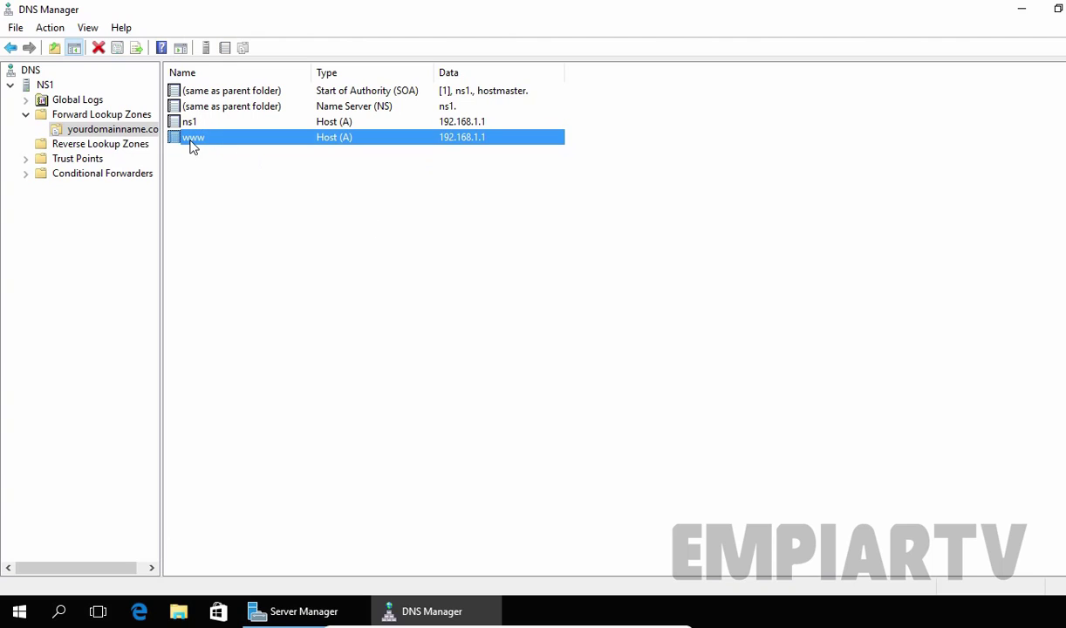
Start a new reverse lookup zone as a primary IPv4 zone.
click(104, 145)
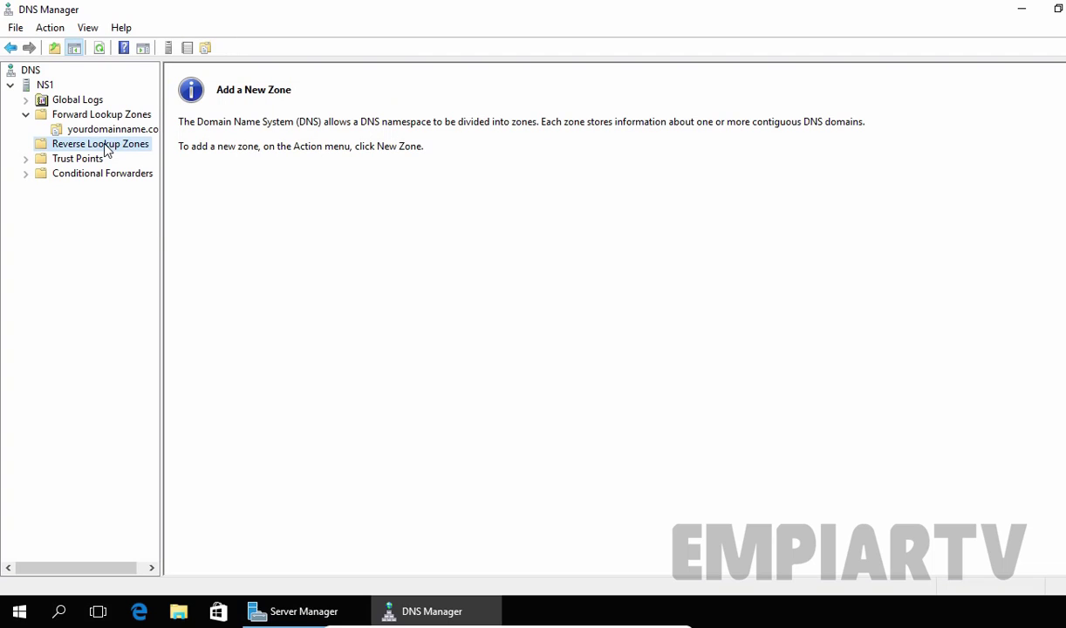
right_click(106, 150)
click(119, 153)
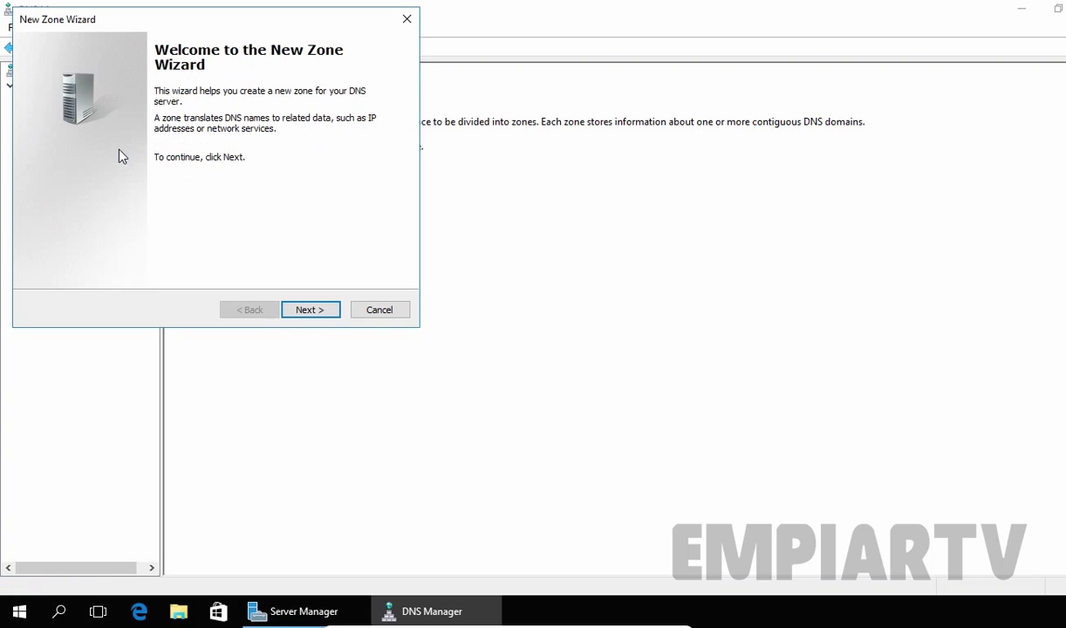
drag(154, 19, 314, 133)
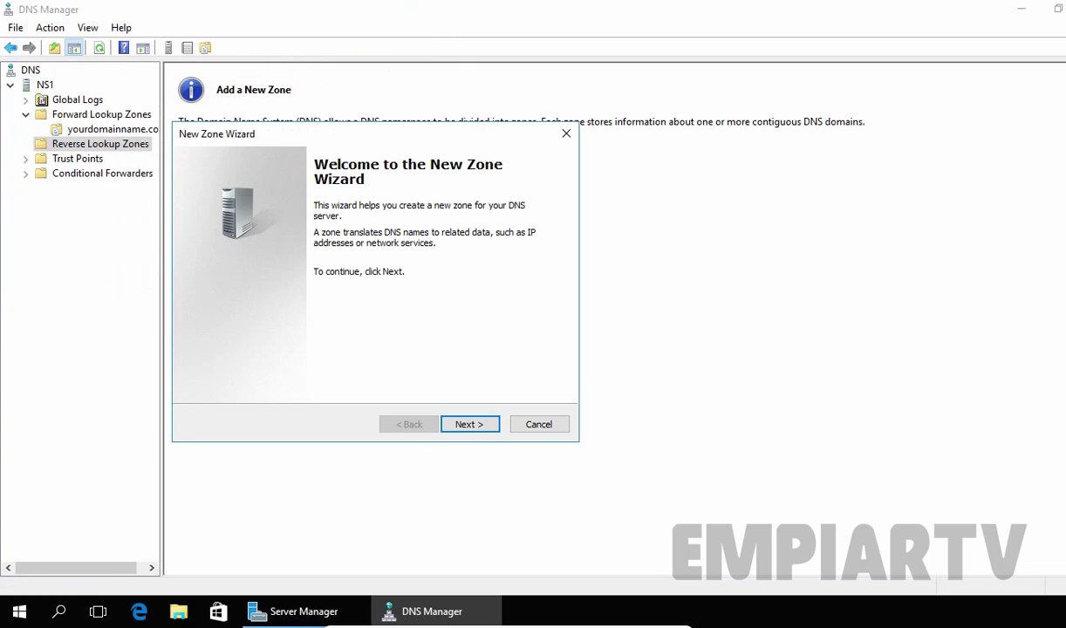
click(468, 426)
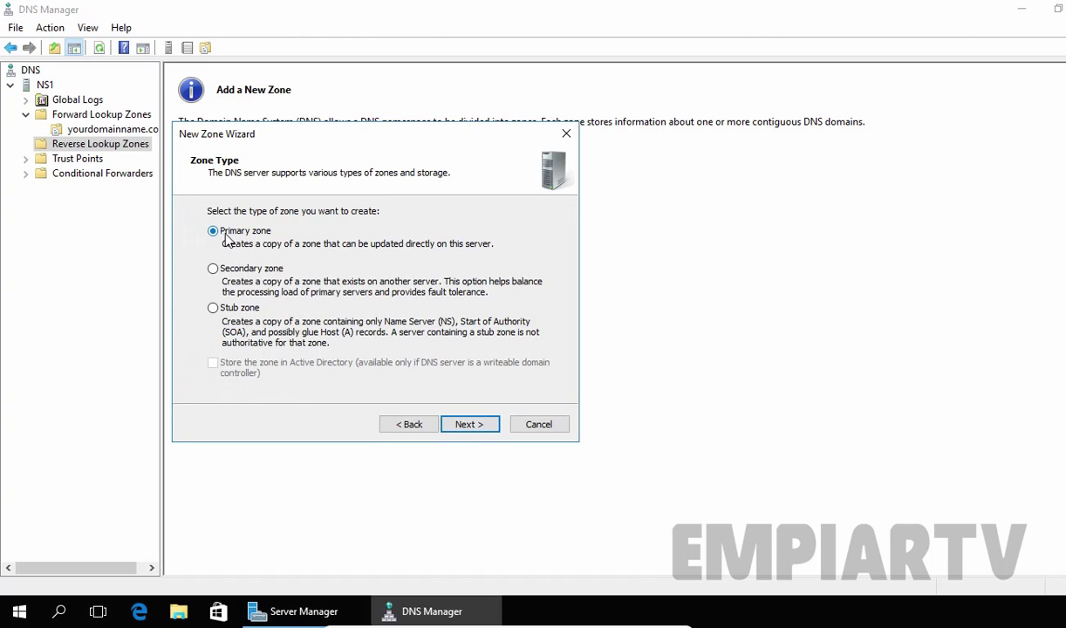
click(470, 426)
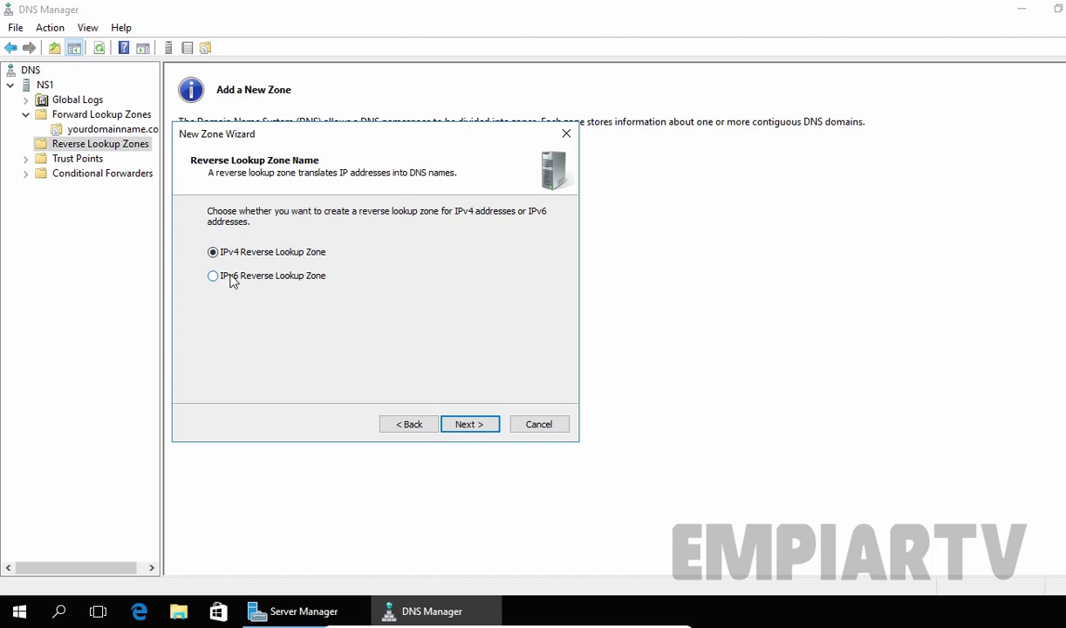
click(465, 424)
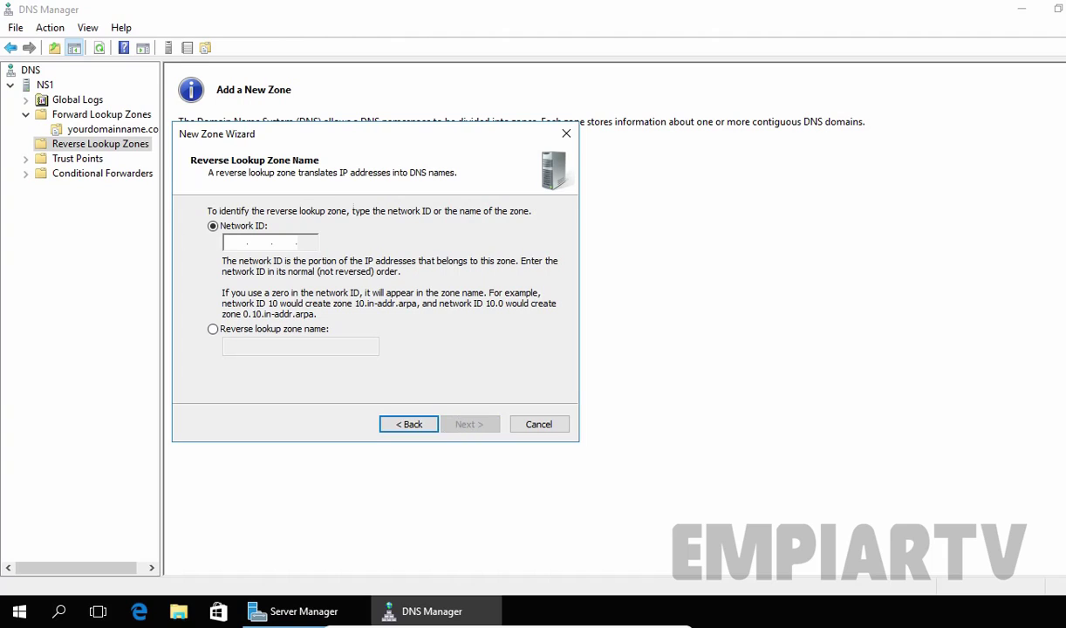
Enter network ID 192.168.1, keep the default zone file, disallow dynamic updates, and finish.
click(234, 243)
text(192.168.1)
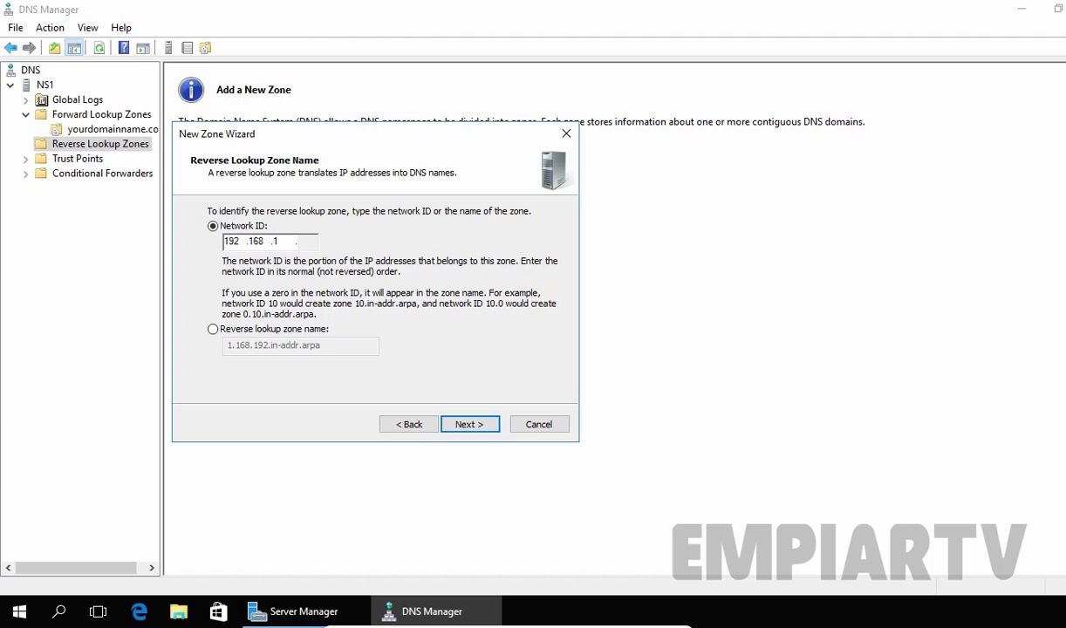
click(469, 427)
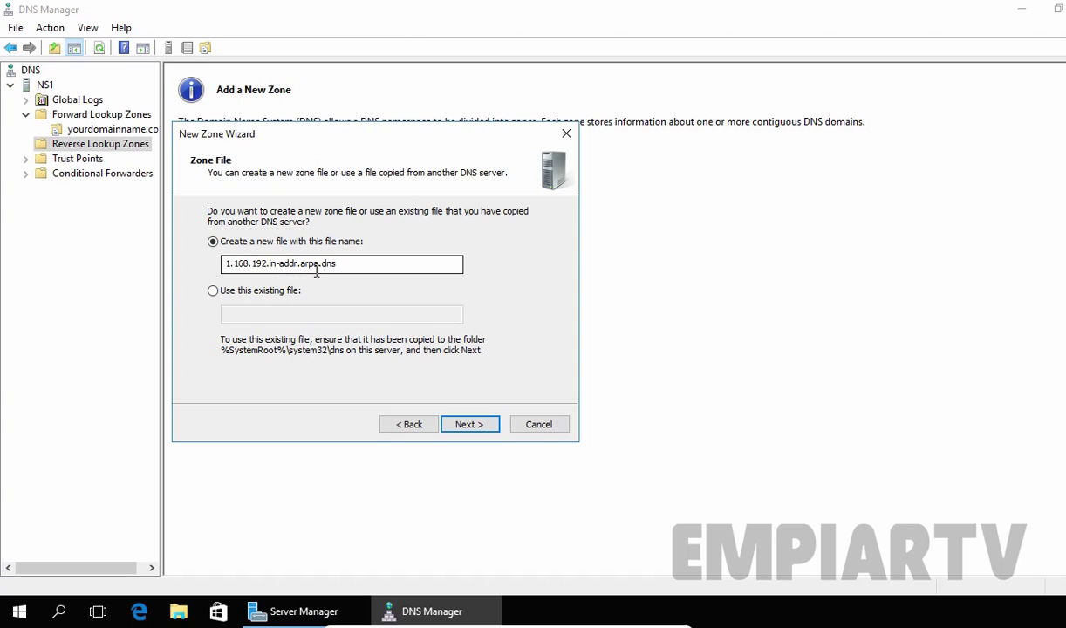
click(474, 426)
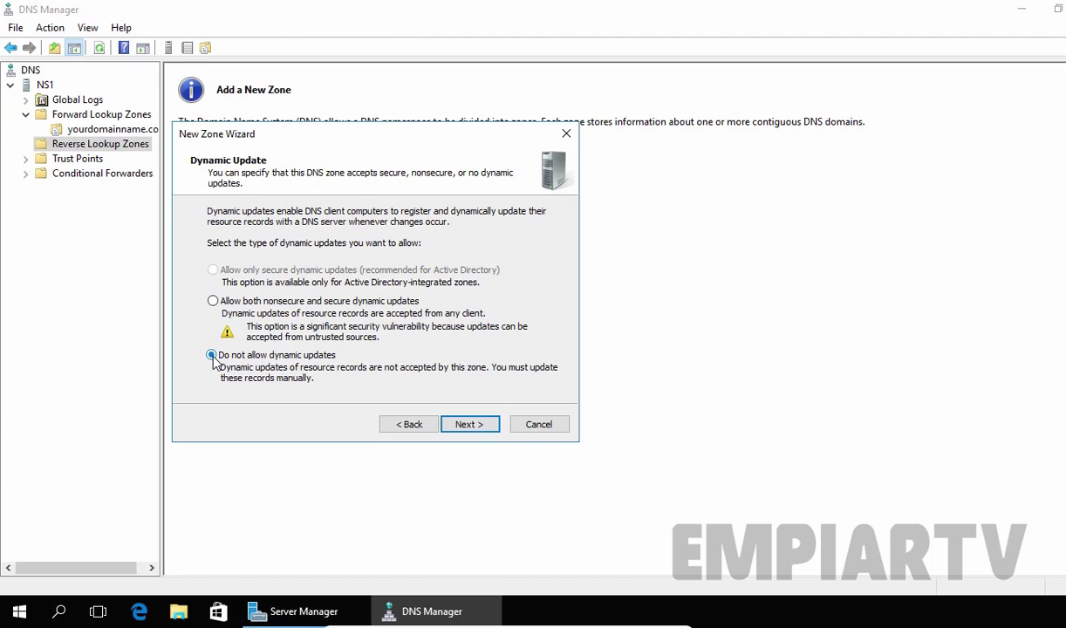
click(471, 426)
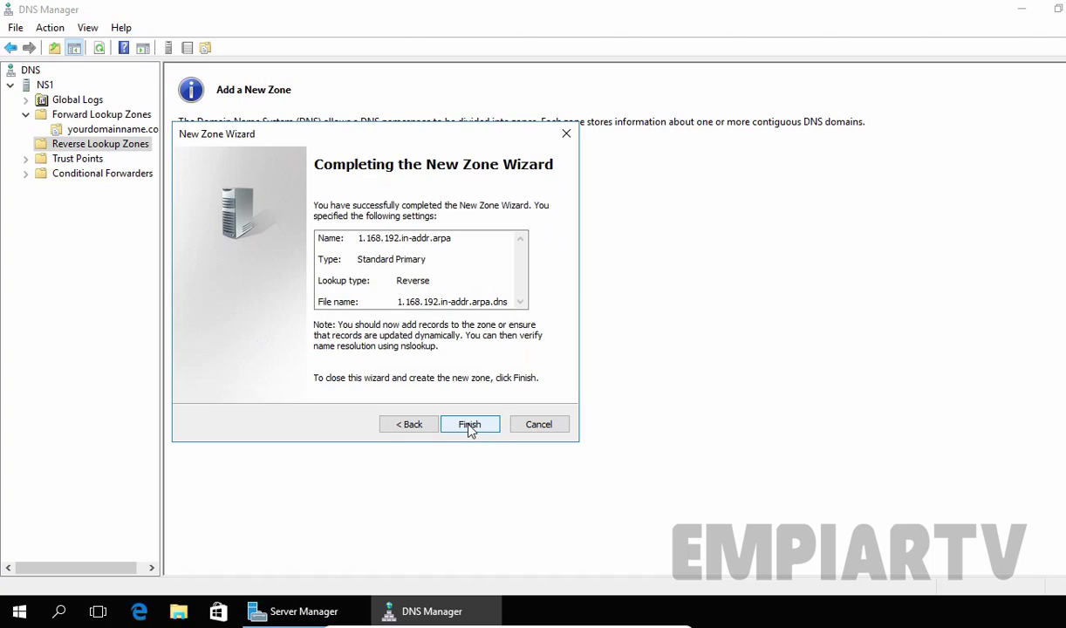
click(476, 429)
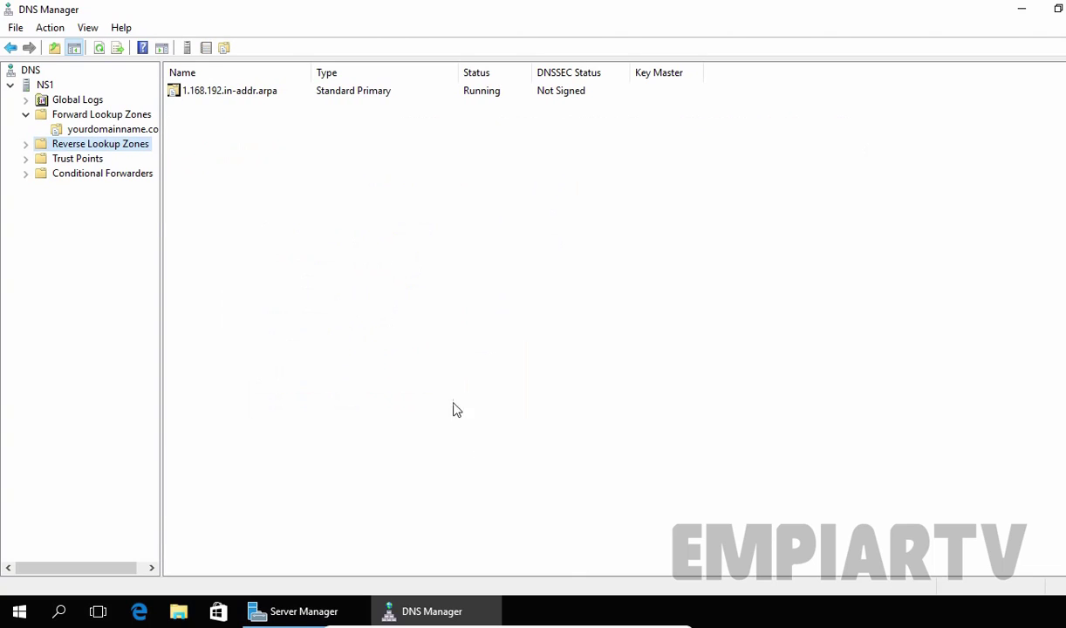
Open the 1.168.192.in-addr.arpa zone and start a PTR record for host IP 192.168.1.1.
double_click(112, 147)
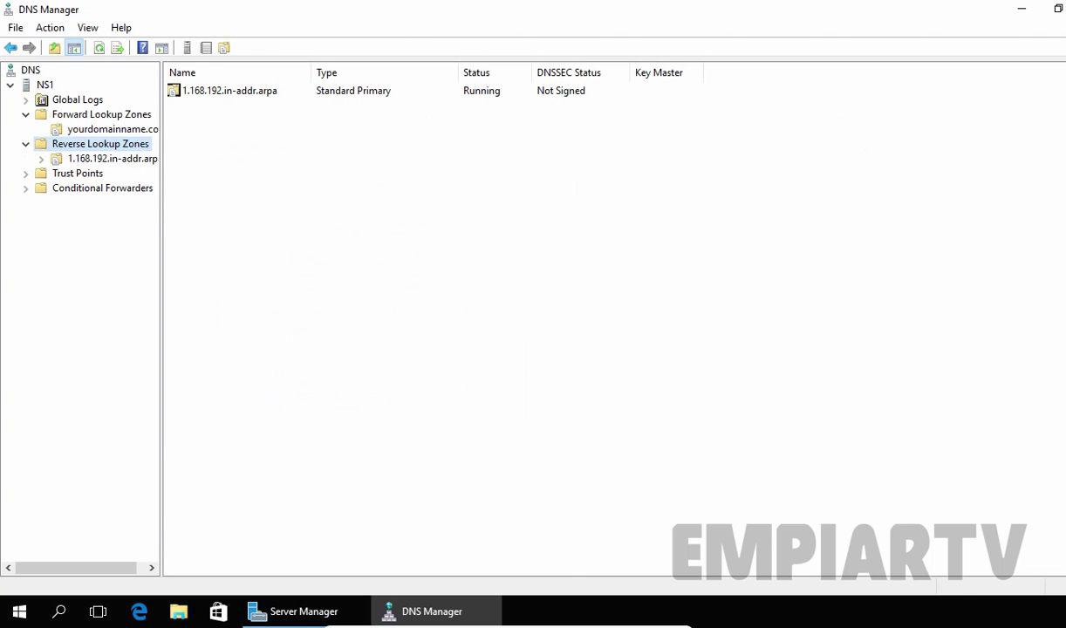
click(117, 162)
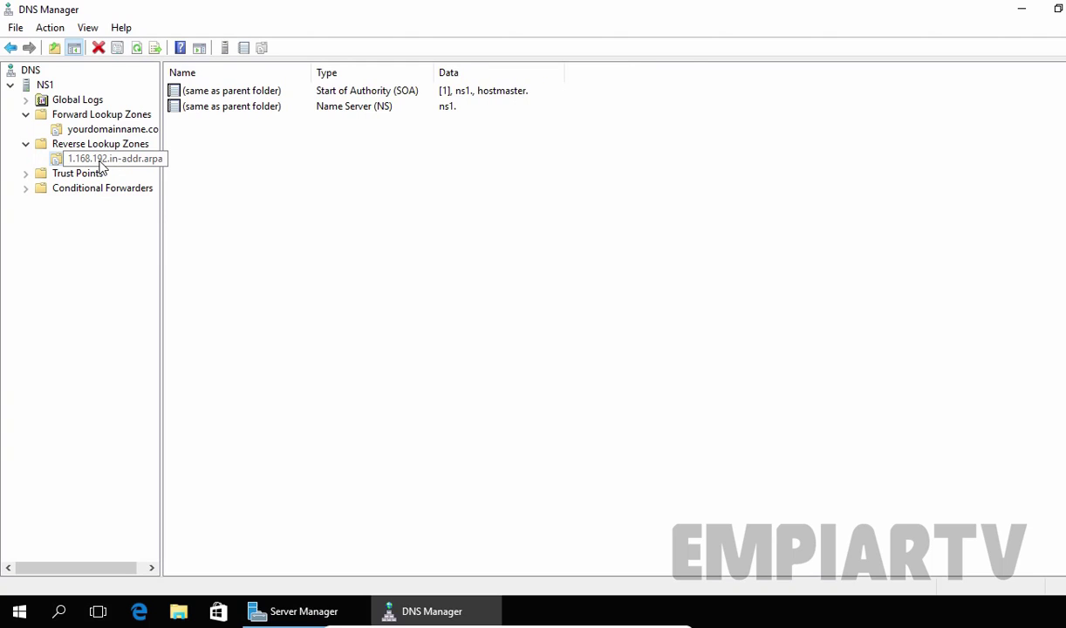
right_click(255, 164)
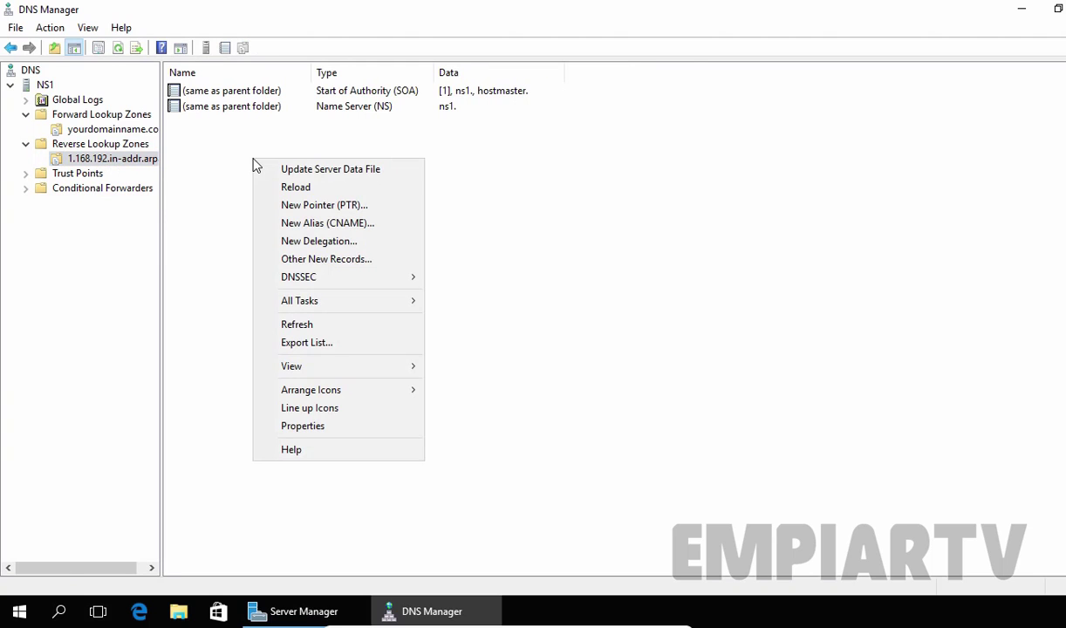
click(324, 209)
click(491, 190)
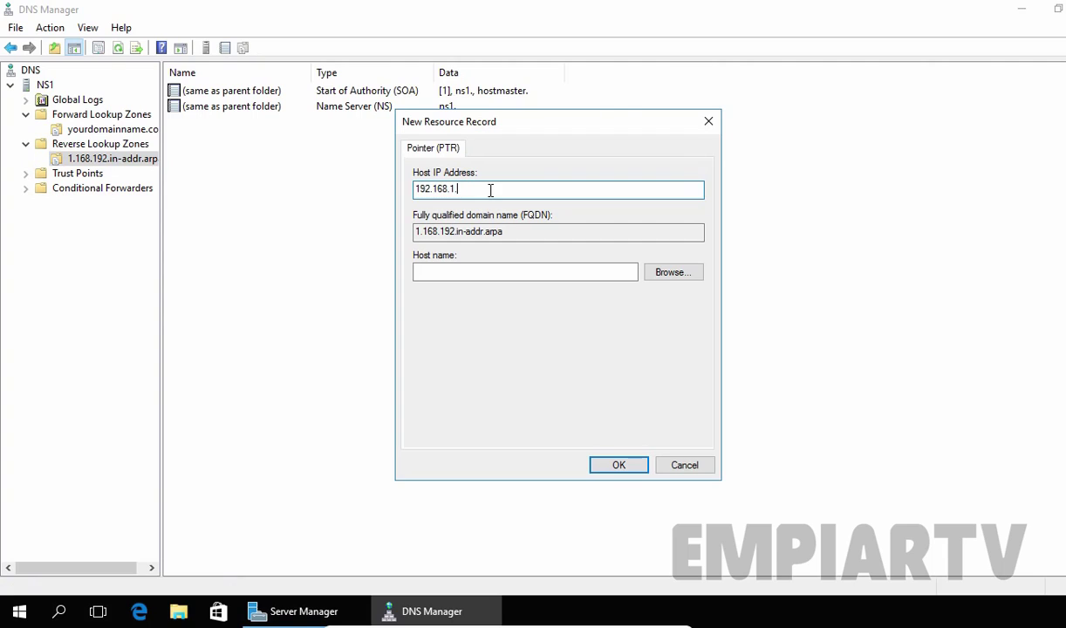
text(1)
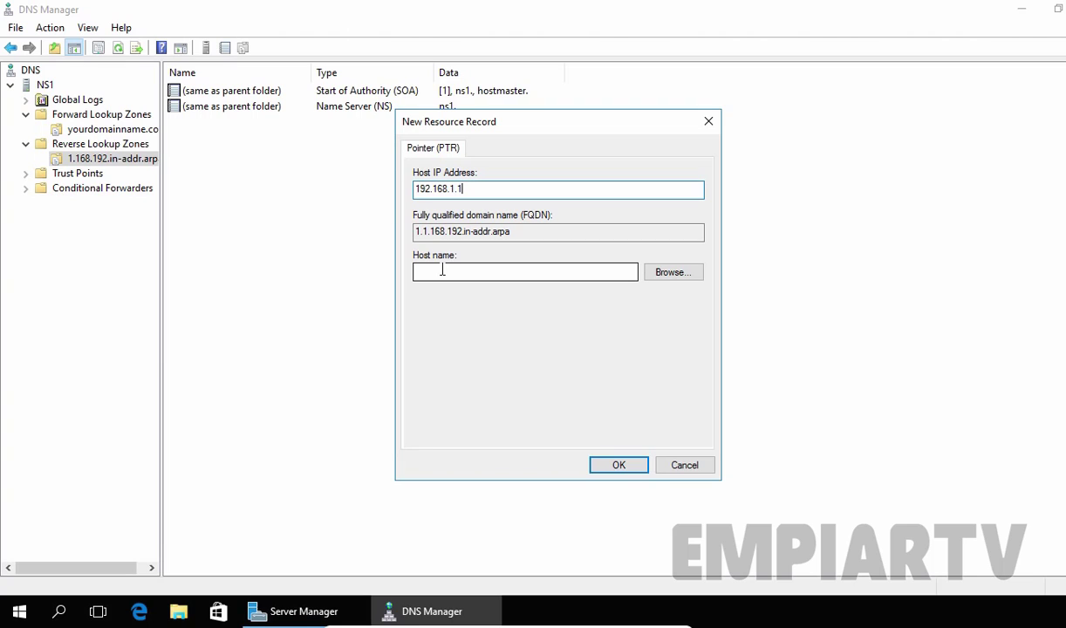
Browse to ns1.yourdomainname.com as the PTR target and save the record.
click(671, 273)
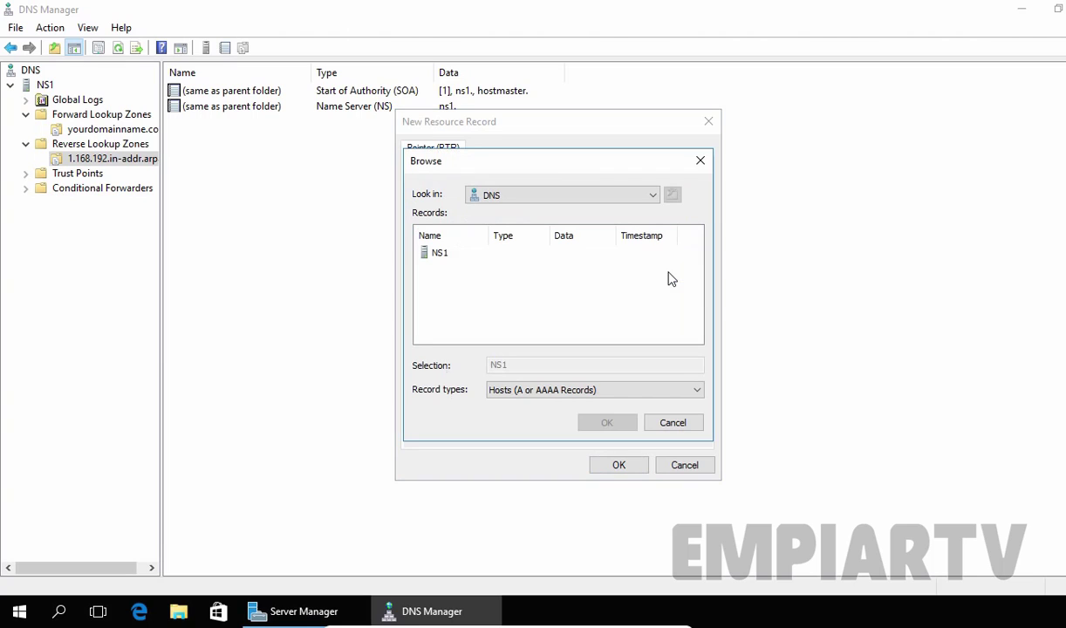
double_click(443, 256)
double_click(445, 260)
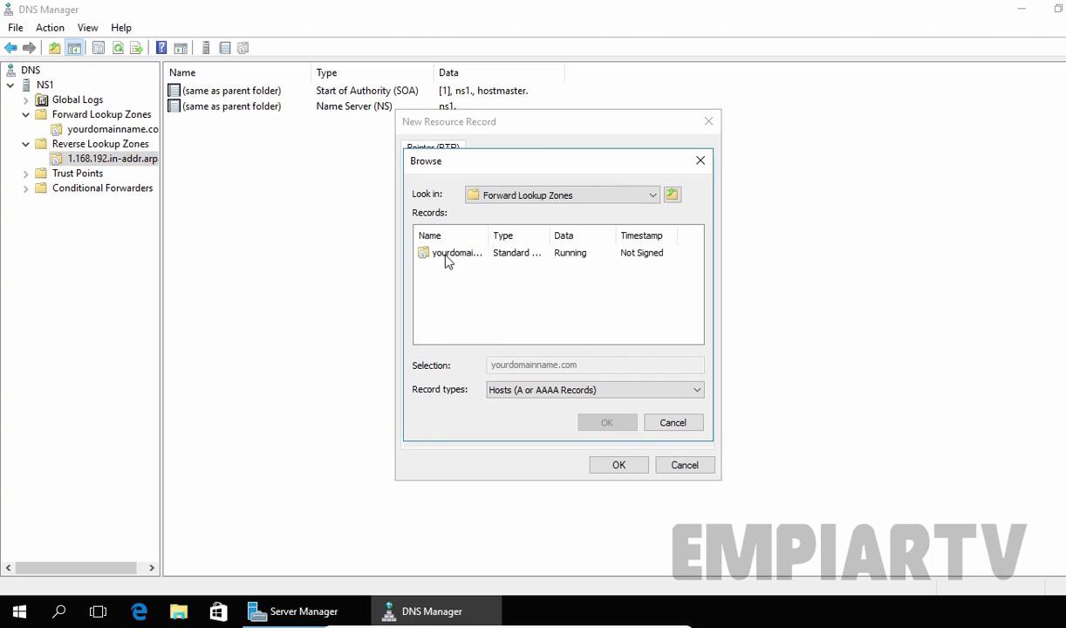
double_click(446, 256)
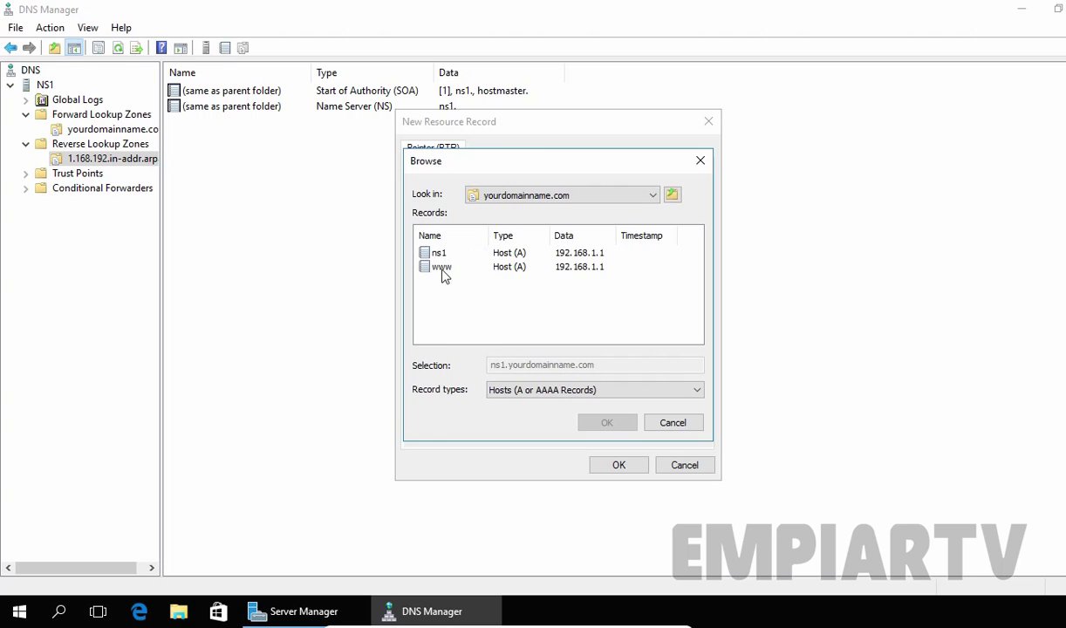
click(427, 254)
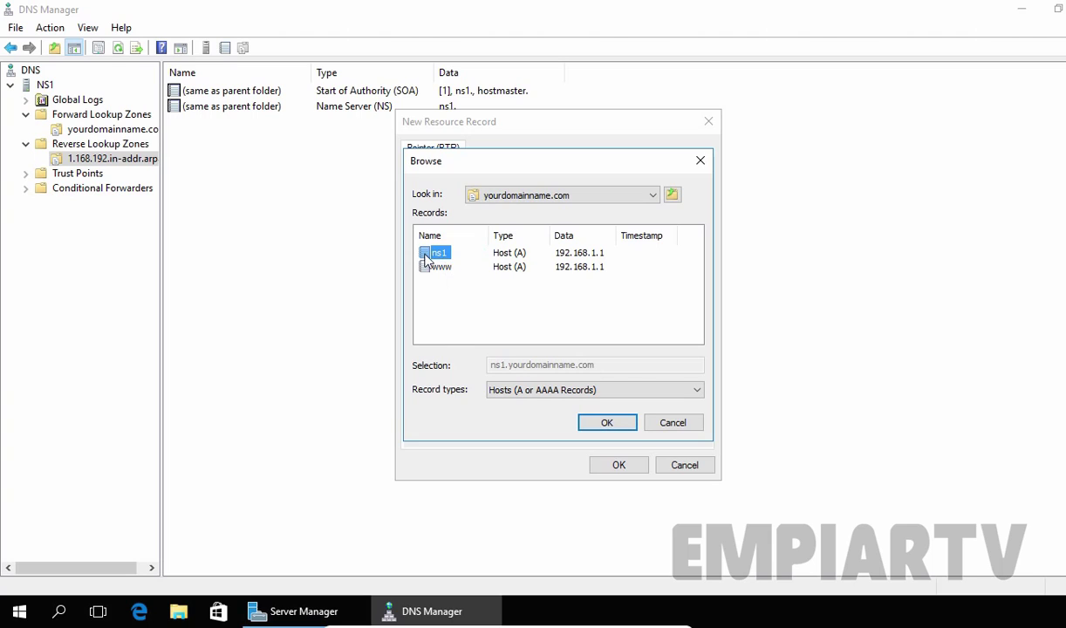
click(600, 426)
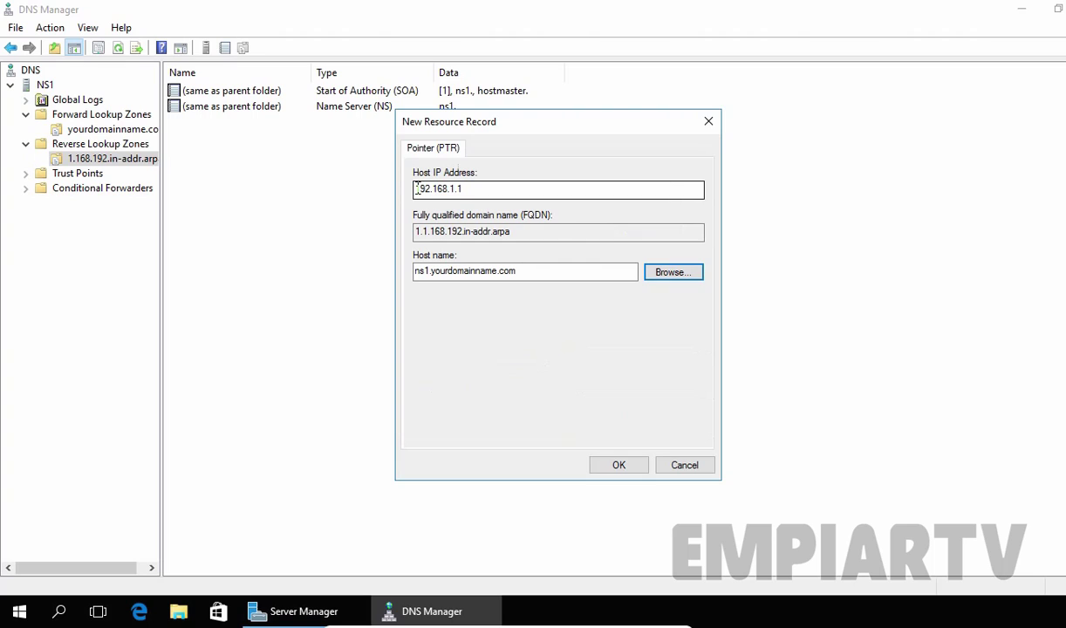
double_click(417, 188)
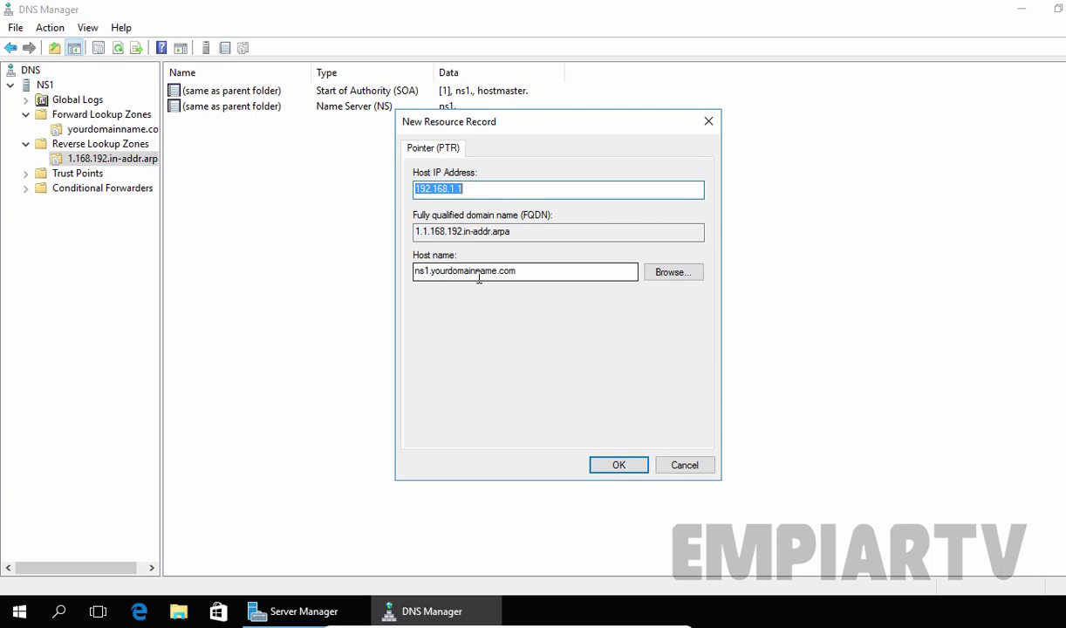
click(619, 465)
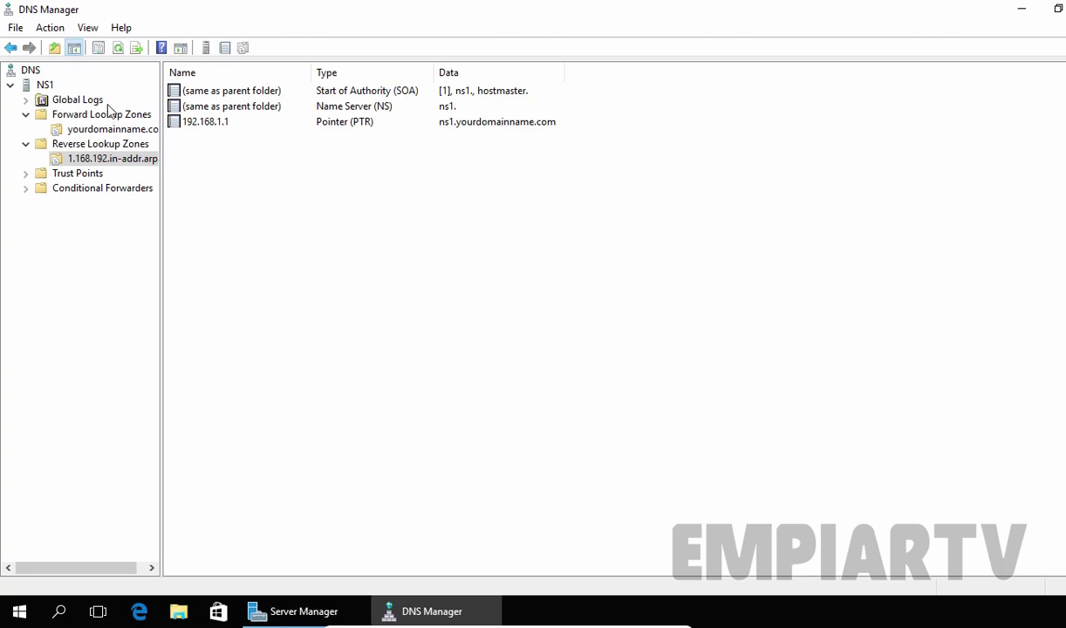
Launch nslookup from the NS1 server to confirm it answers as ns1.yourdomainname.com.
click(44, 85)
right_click(43, 86)
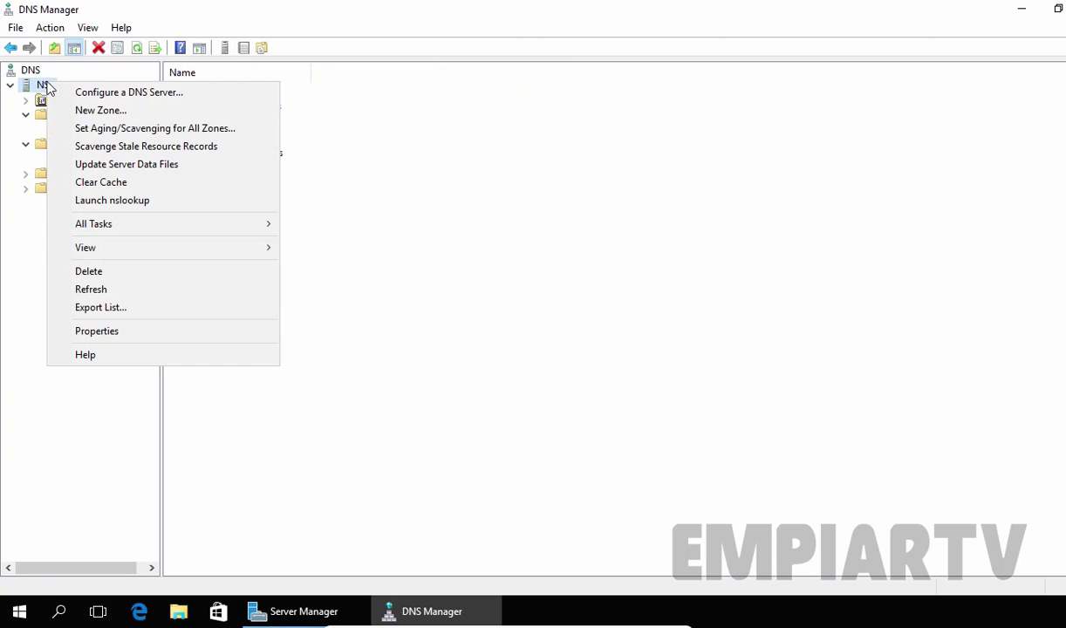
click(94, 202)
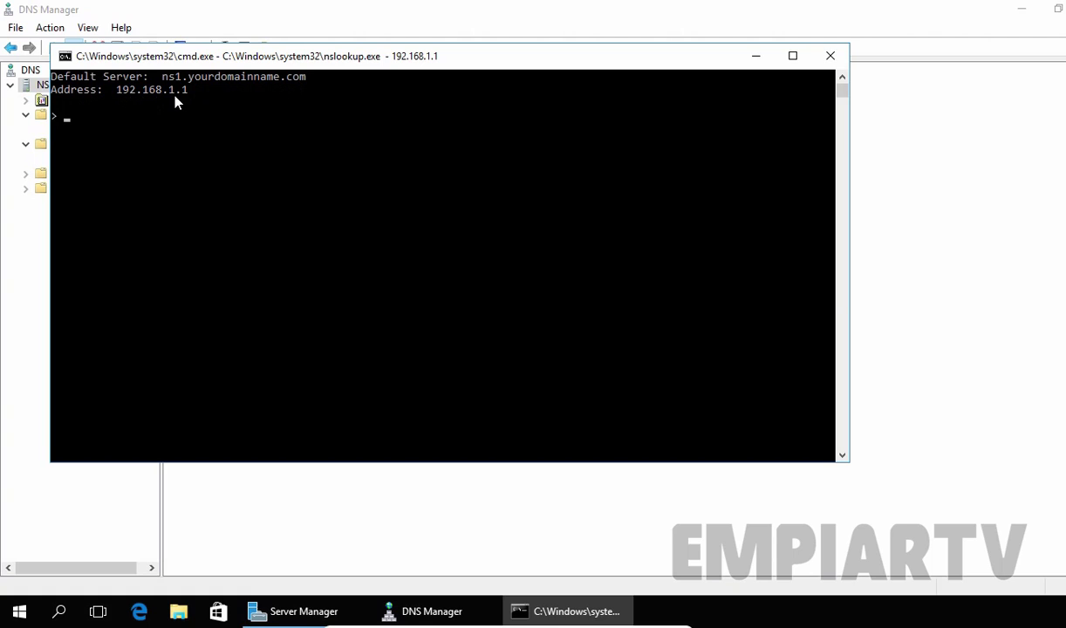
text(www.yourdomainname.com)
key(Return)
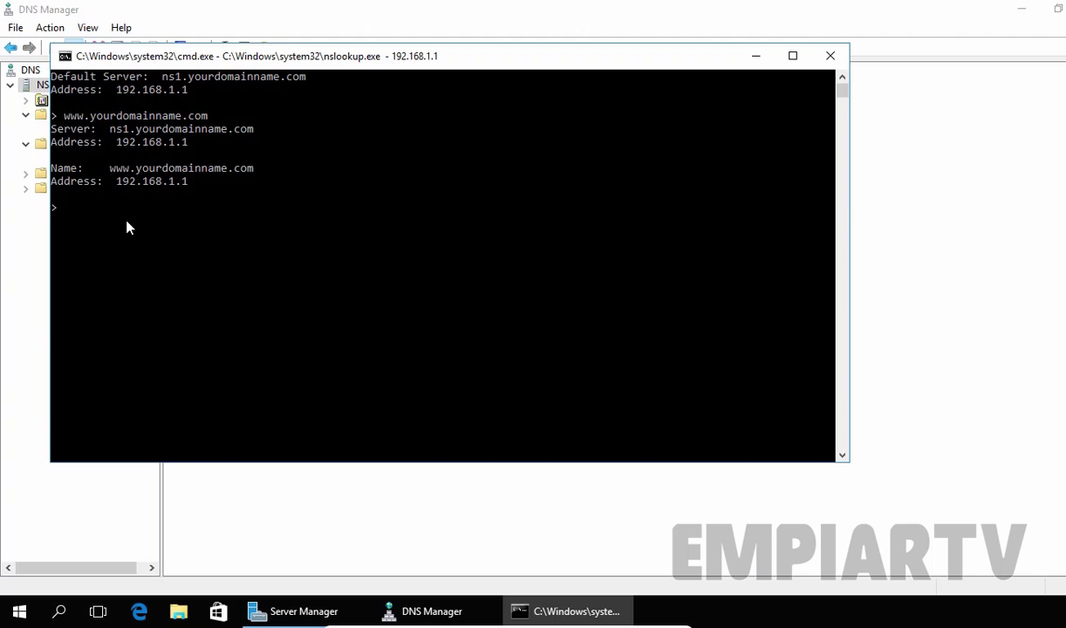
text(192.168.1.1)
key(Return)
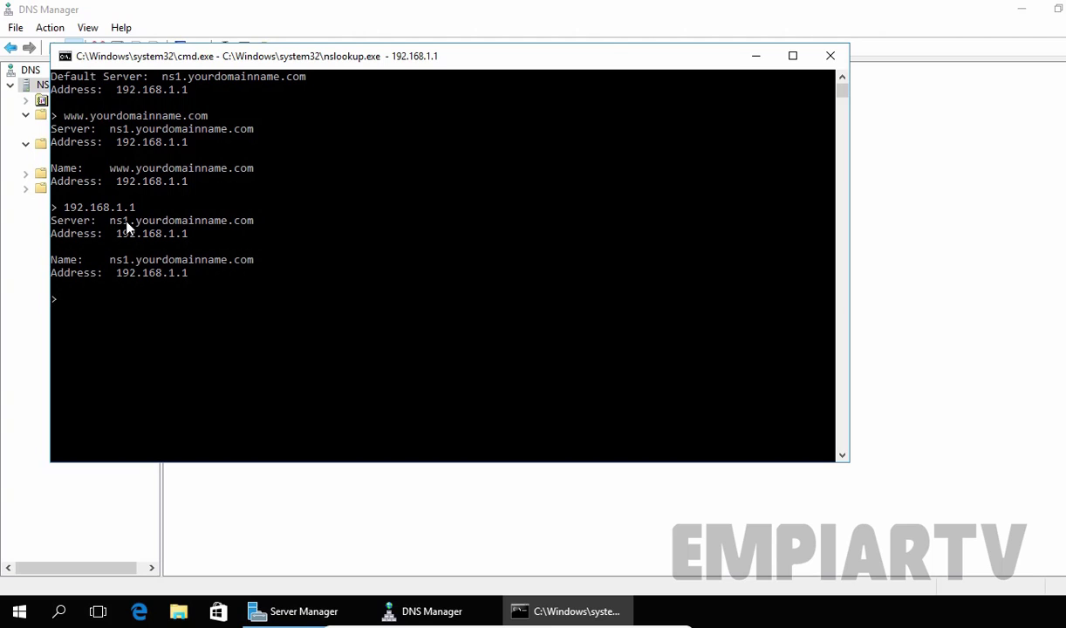